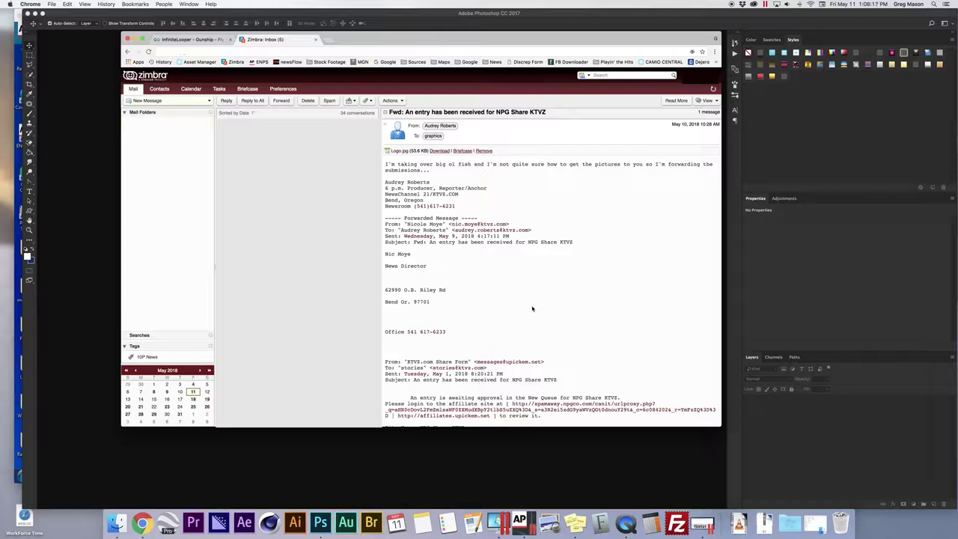
- Search the ENPS templates for 'big ol' and open FF_BOF, closing its preview
{"action": "left_click", "coordinate": [524, 532]}
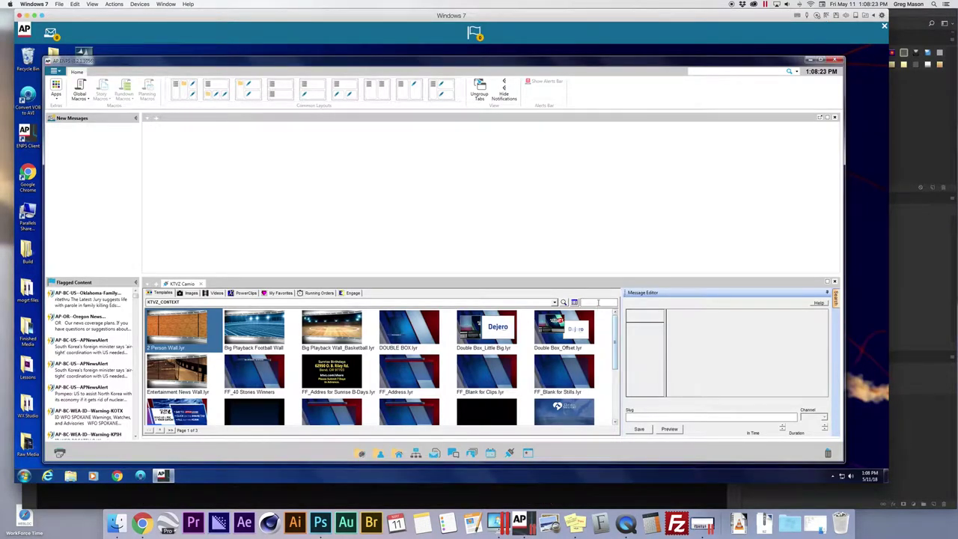
{"action": "left_click", "coordinate": [598, 303]}
{"action": "type", "text": "big ol"}
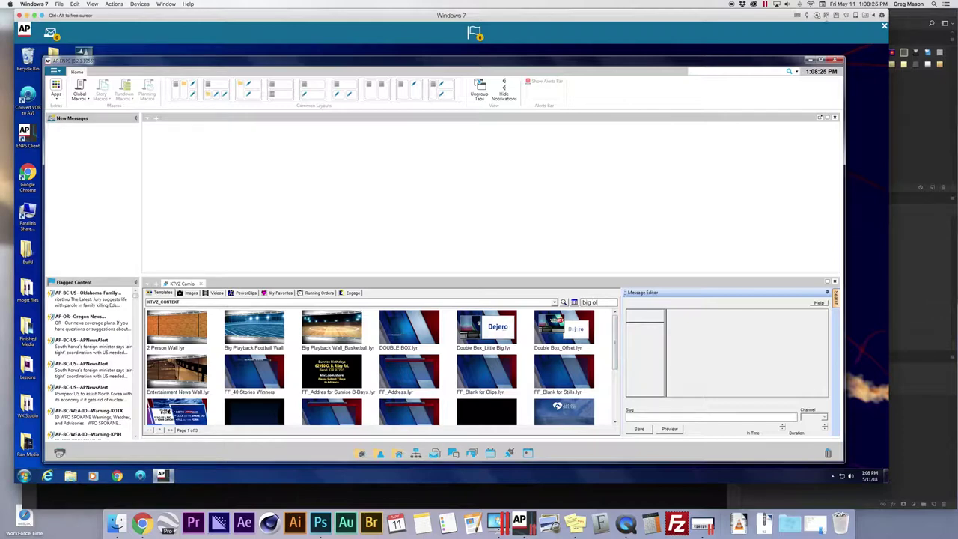
{"action": "key", "text": "Return"}
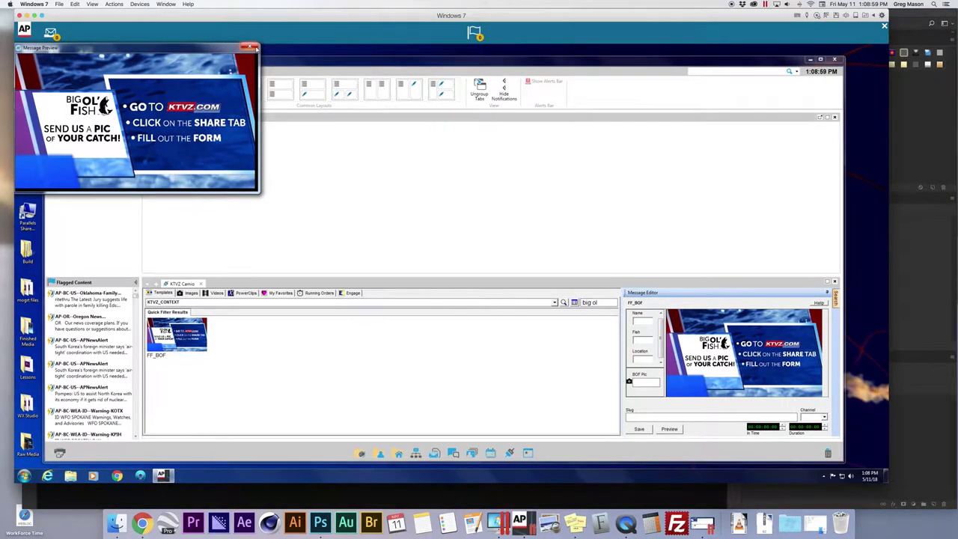
{"action": "left_click", "coordinate": [252, 47]}
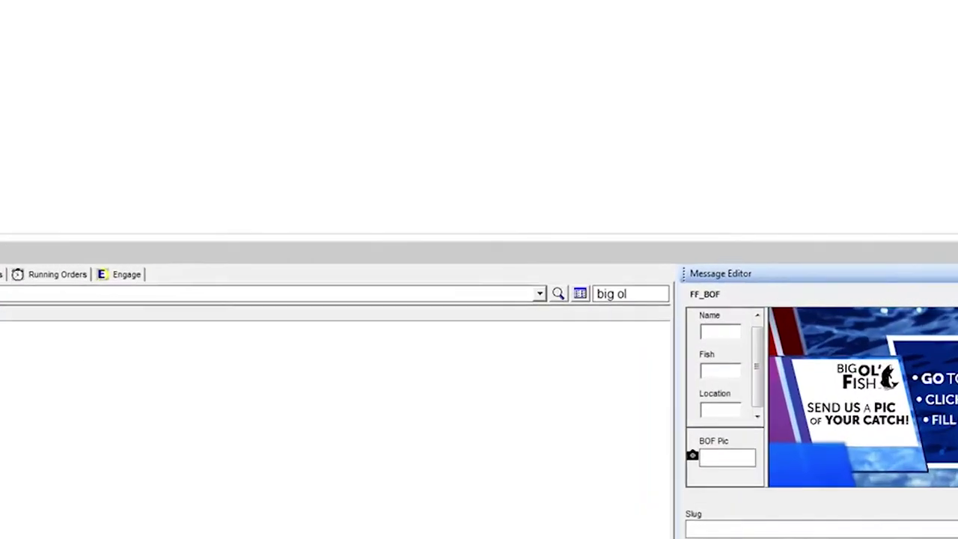
- Back in Zimbra, select the Describe Your Story paragraph of the KTVZ trout submission
{"action": "key", "text": "alt+Tab"}
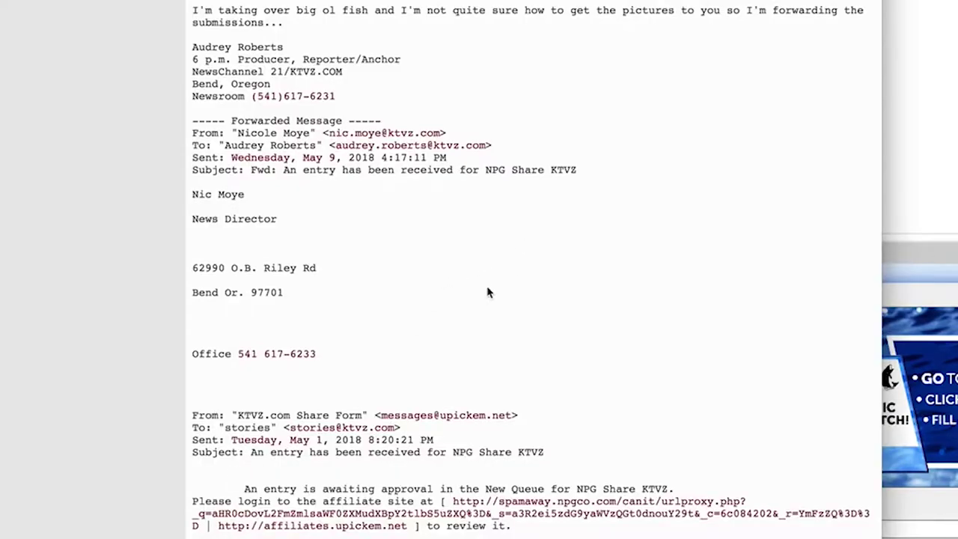
{"action": "scroll", "coordinate": [480, 247], "scroll_direction": "down", "scroll_amount": 5}
{"action": "scroll", "coordinate": [480, 247], "scroll_direction": "down", "scroll_amount": 4}
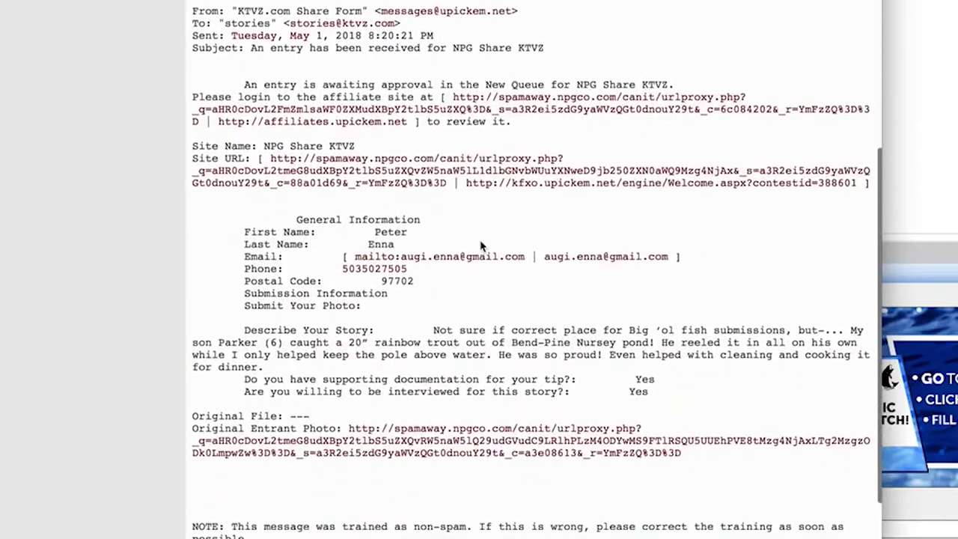
{"action": "scroll", "coordinate": [481, 247], "scroll_direction": "down", "scroll_amount": 2}
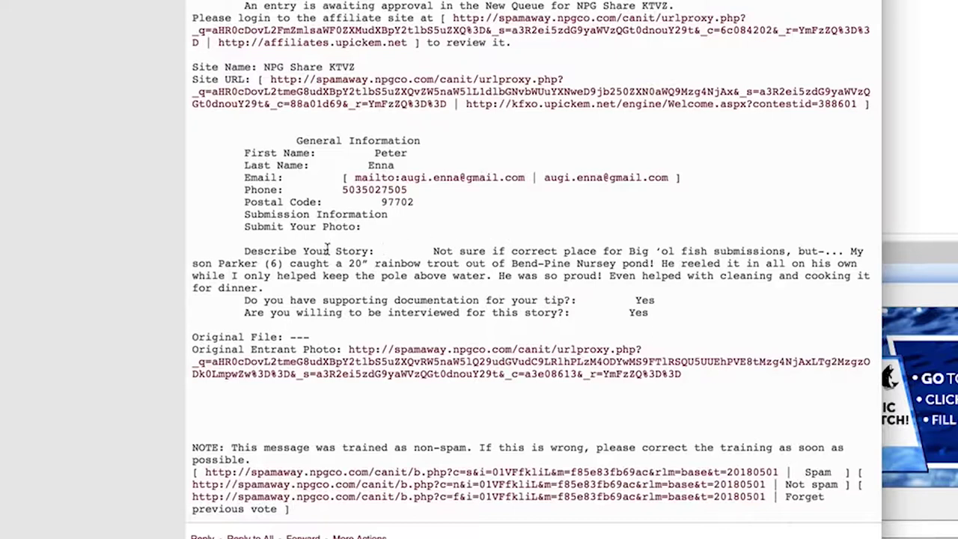
{"action": "left_click_drag", "start_coordinate": [244, 251], "coordinate": [808, 293]}
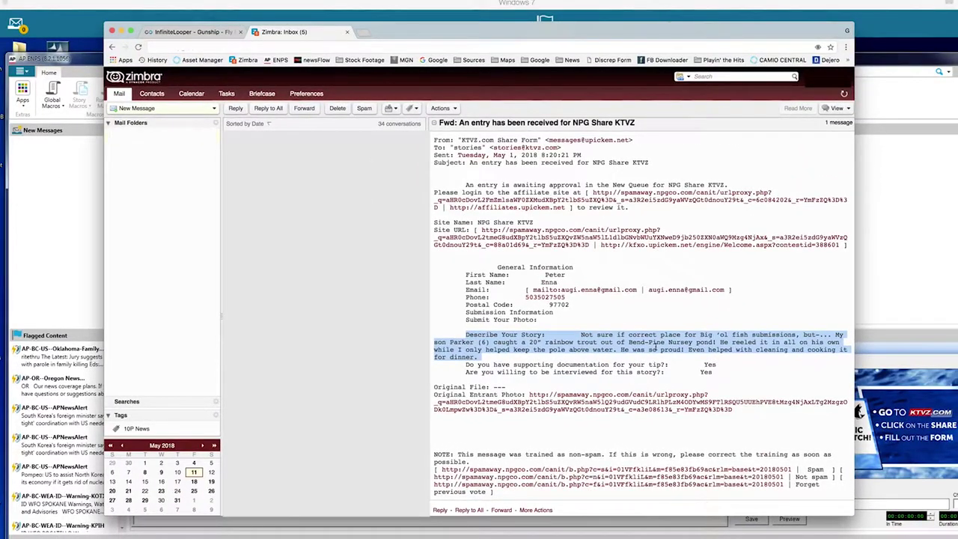
- Open the entrant's fish photo from the email link and choose to save it
{"action": "left_click", "coordinate": [640, 411]}
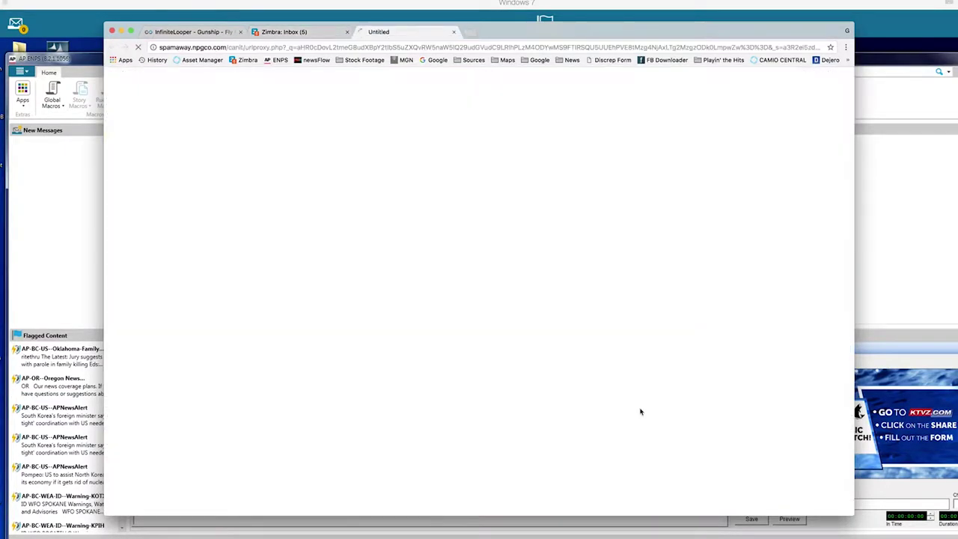
{"action": "left_click", "coordinate": [165, 228]}
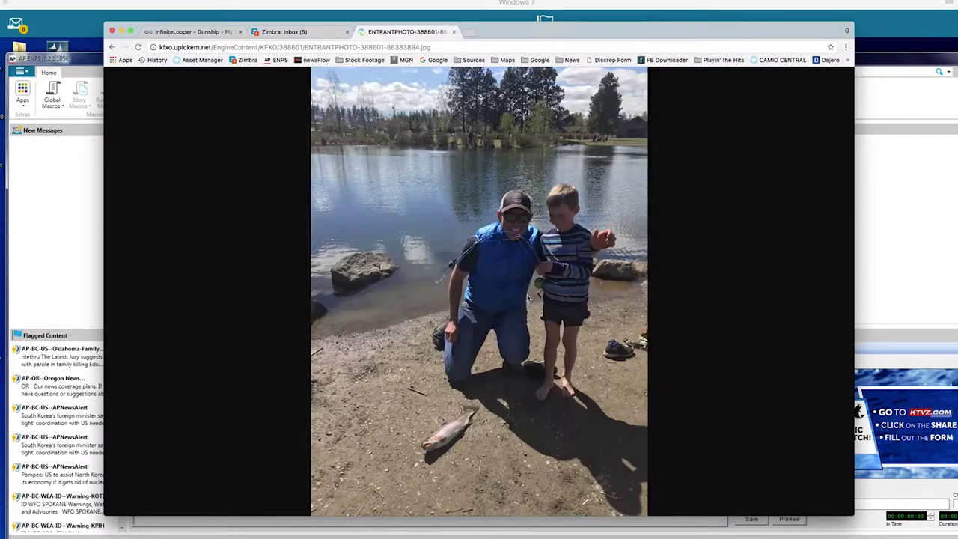
{"action": "right_click", "coordinate": [527, 298]}
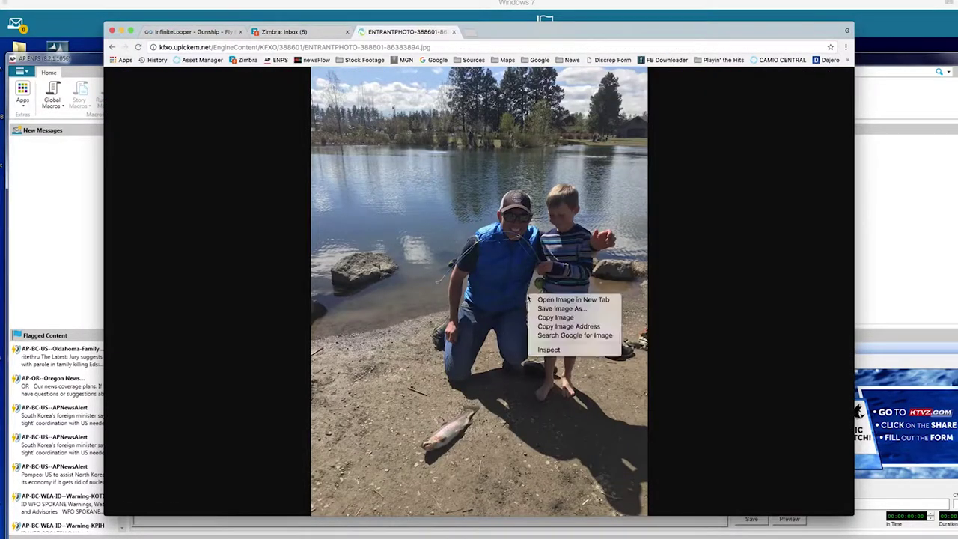
{"action": "left_click", "coordinate": [552, 309]}
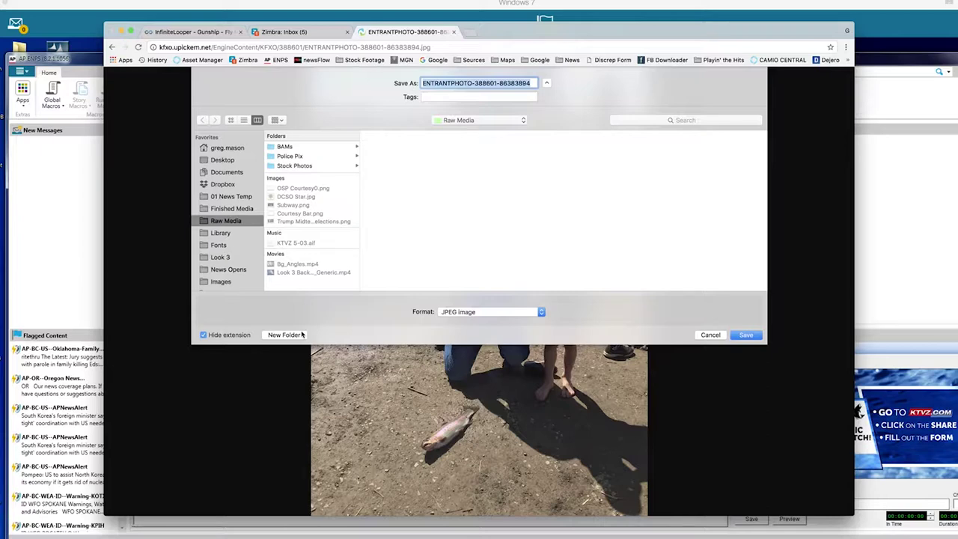
- Save the photo as Parker.jpg in a new BOF pix folder under Raw Media
{"action": "type", "text": "P"}
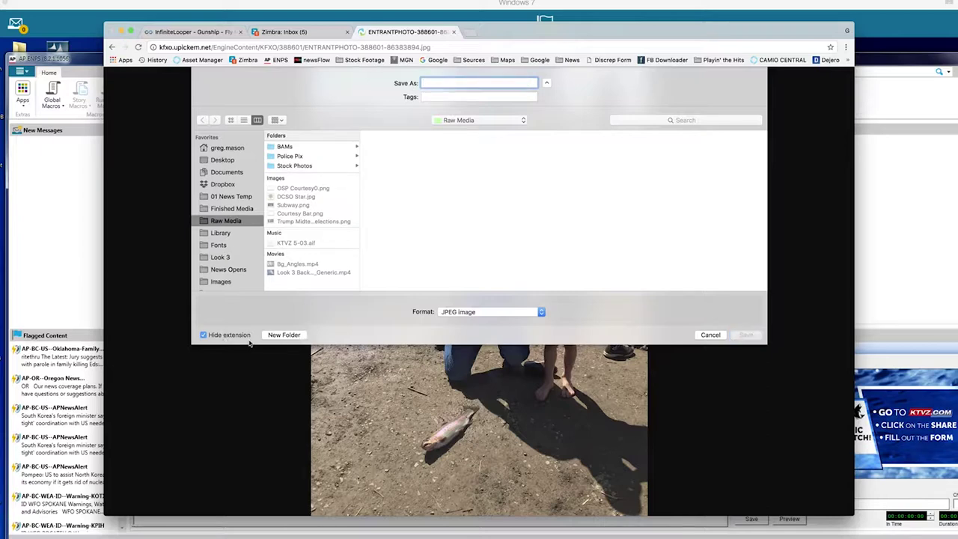
{"action": "left_click", "coordinate": [294, 338]}
{"action": "type", "text": "BOF pix"}
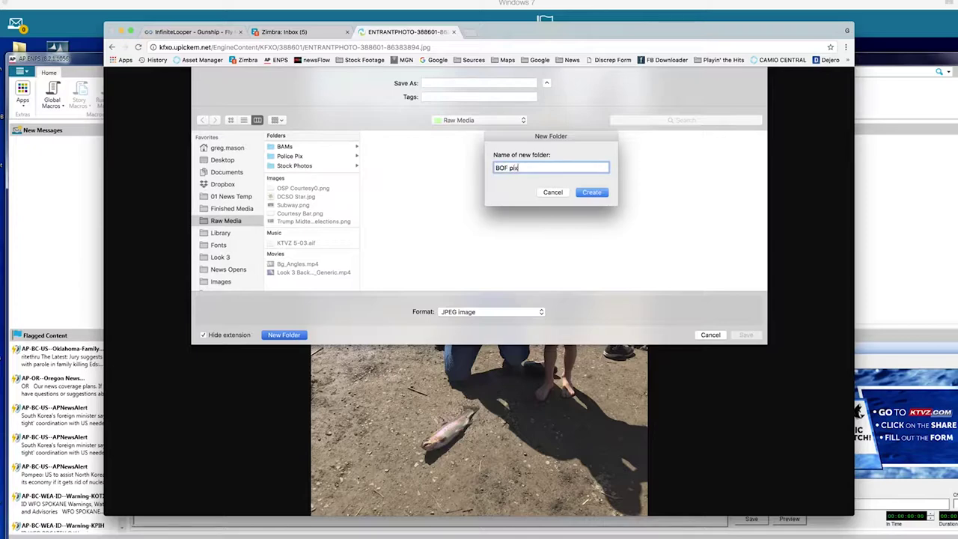
{"action": "key", "text": "Return"}
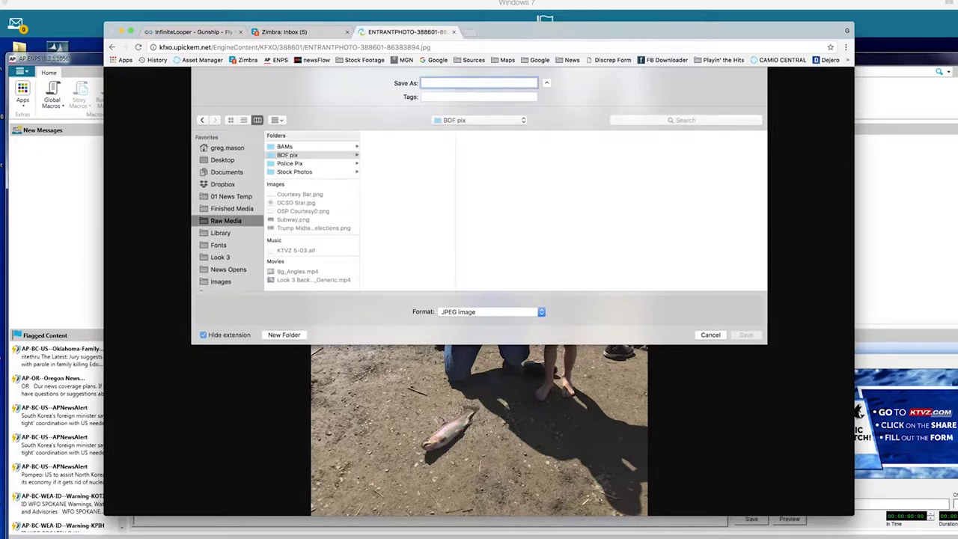
{"action": "type", "text": "arker"}
{"action": "key", "text": "Return"}
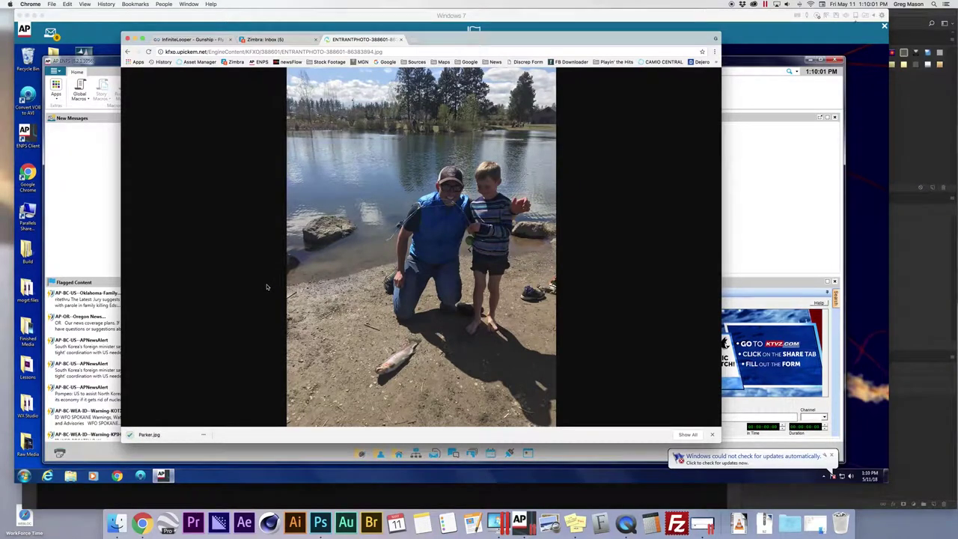
- Close the photo tab, review the FF_BOF template preview, and bring Photoshop forward
{"action": "key", "text": "super+w"}
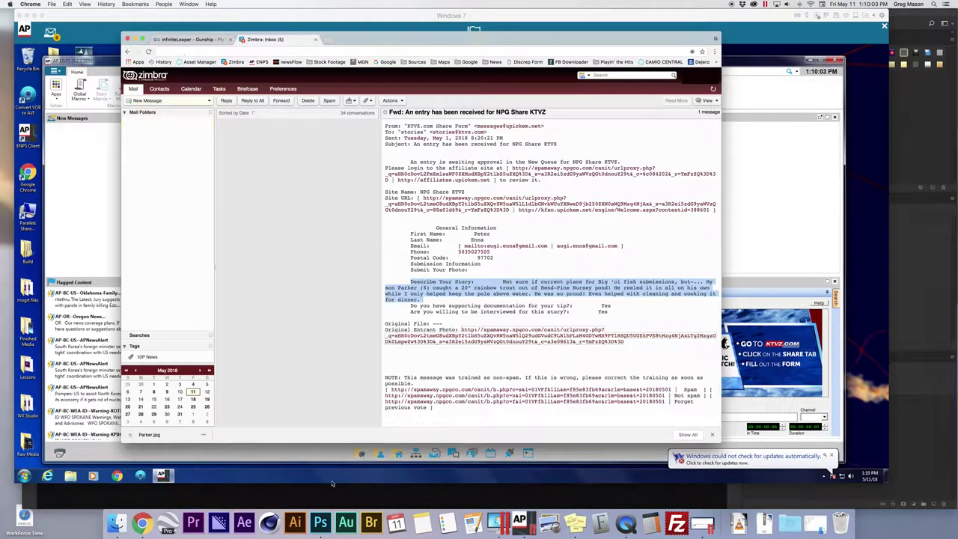
{"action": "left_click", "coordinate": [322, 524]}
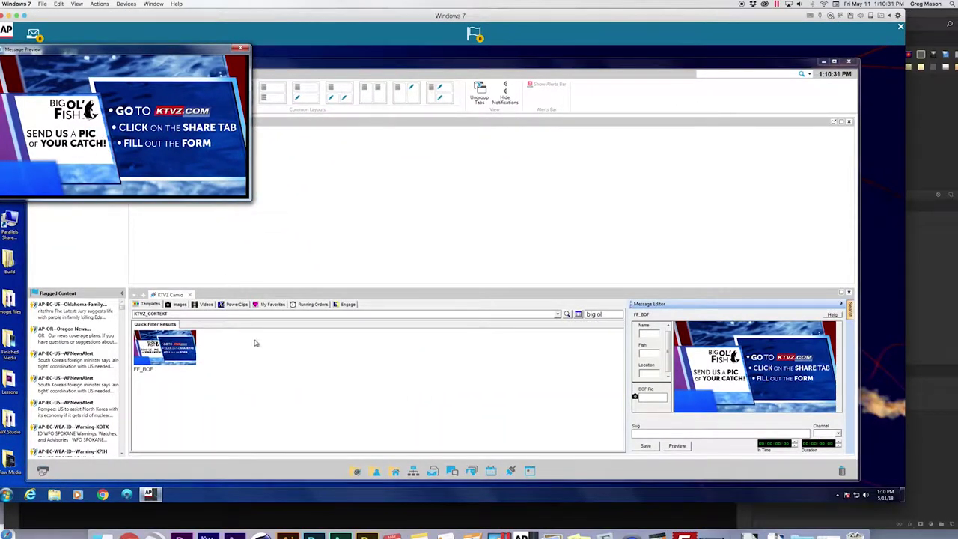
{"action": "left_click", "coordinate": [314, 536]}
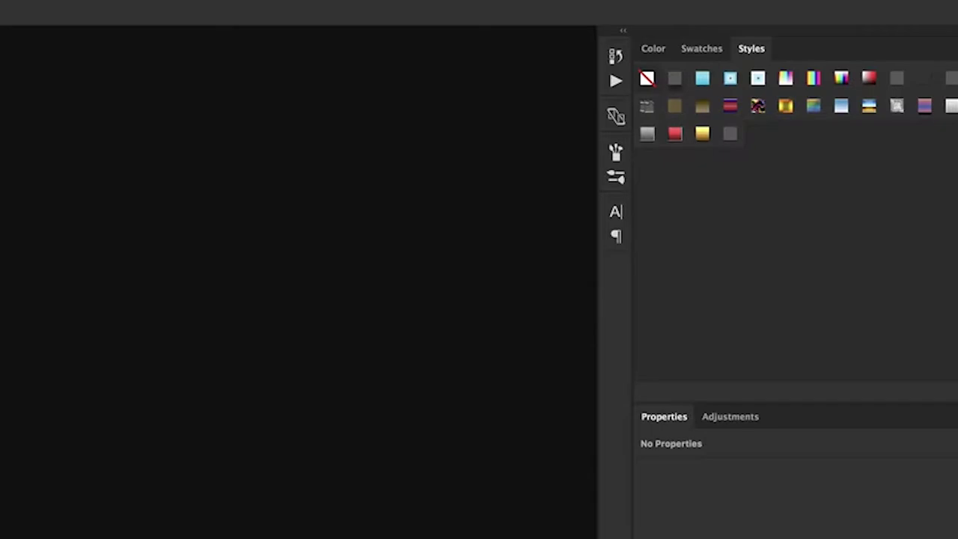
- Run the BOF action to build the canvas, toggle Button Mode off and on, and collapse the Actions panel
{"action": "key", "text": "alt+F9"}
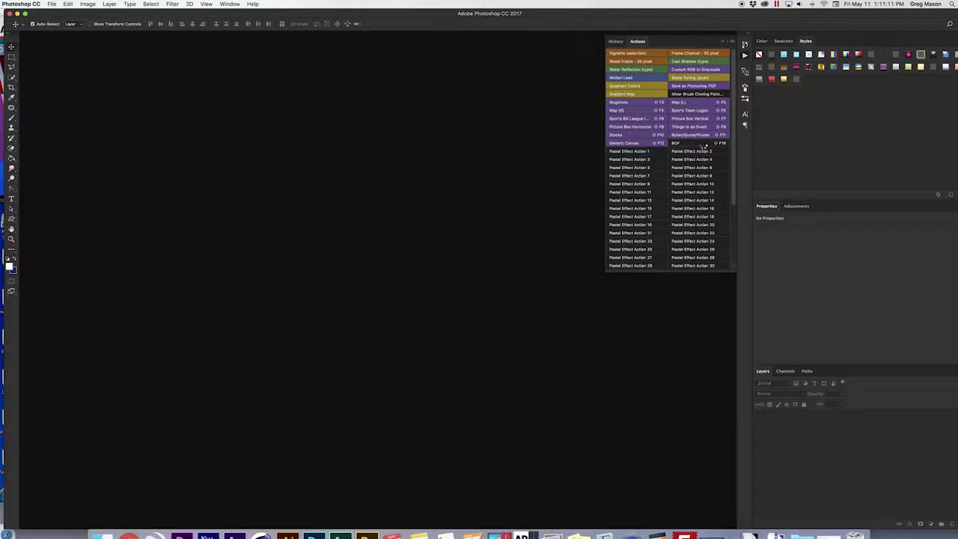
{"action": "left_click", "coordinate": [705, 145]}
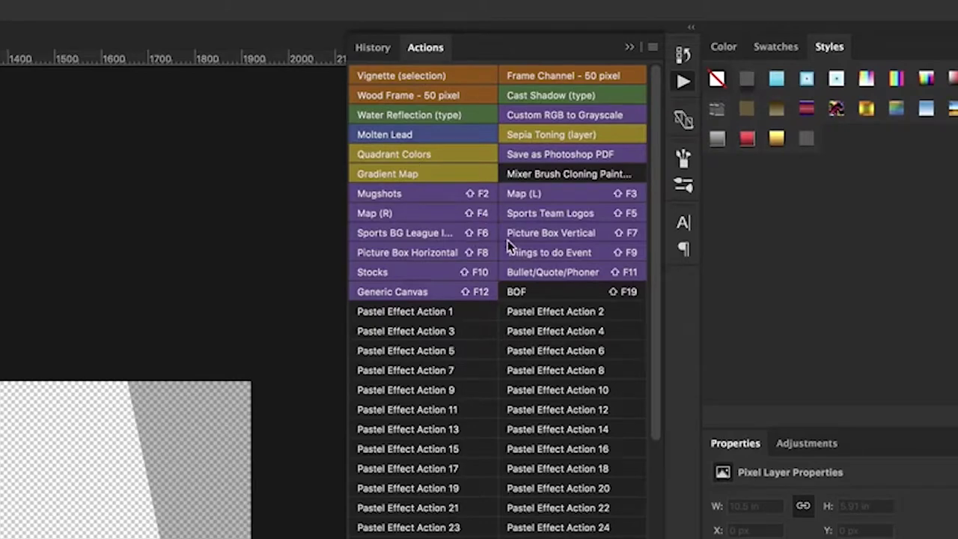
{"action": "left_click", "coordinate": [653, 47]}
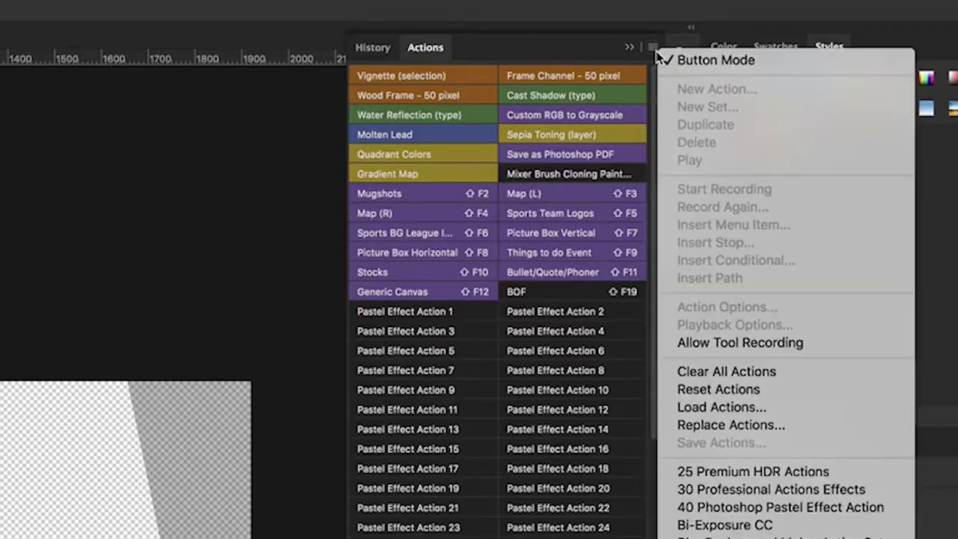
{"action": "left_click", "coordinate": [711, 61]}
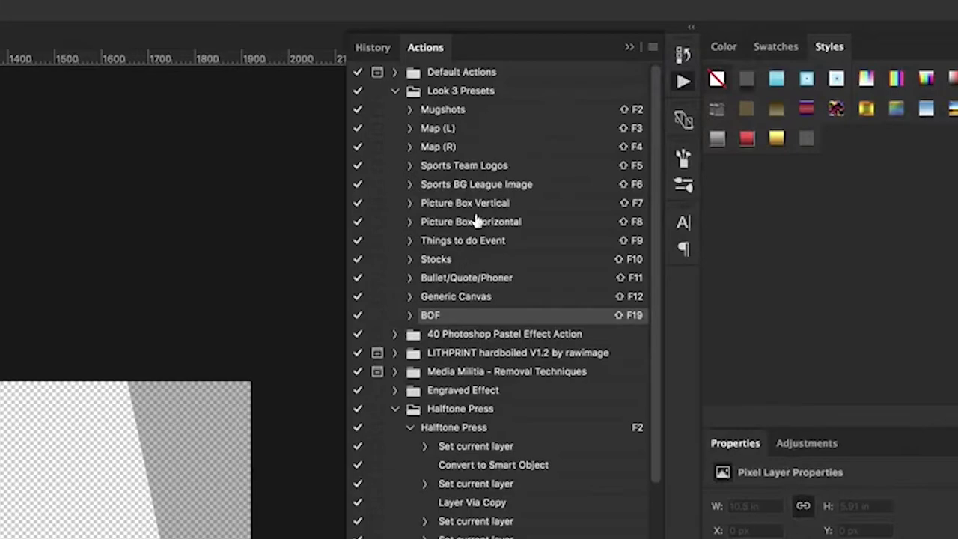
{"action": "scroll", "coordinate": [488, 307], "scroll_direction": "down", "scroll_amount": 3}
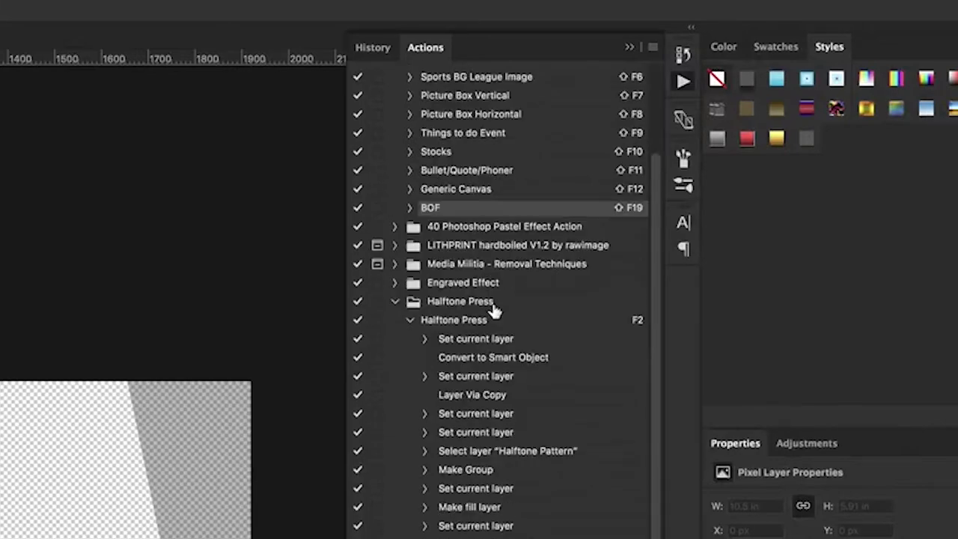
{"action": "scroll", "coordinate": [492, 312], "scroll_direction": "up", "scroll_amount": 3}
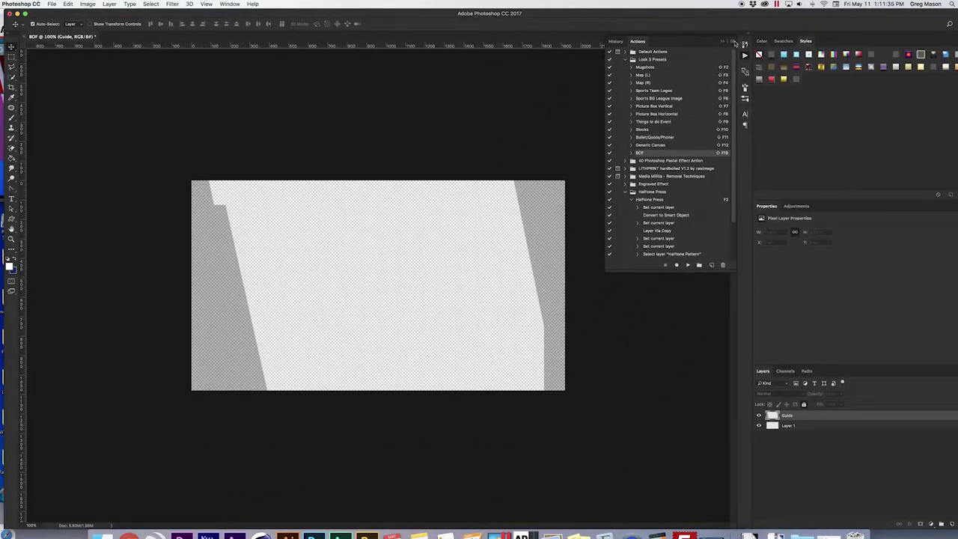
{"action": "left_click", "coordinate": [734, 42]}
{"action": "left_click", "coordinate": [745, 43]}
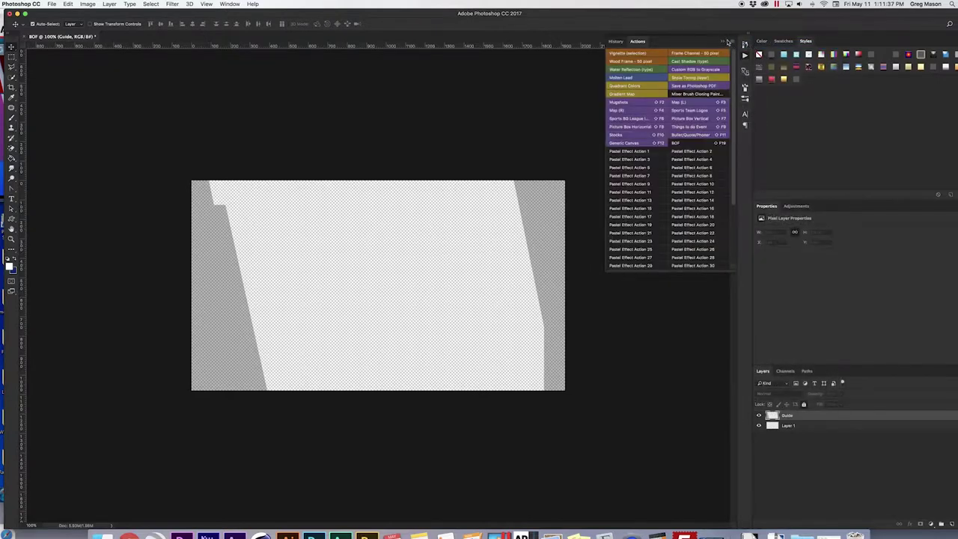
{"action": "left_click", "coordinate": [723, 43]}
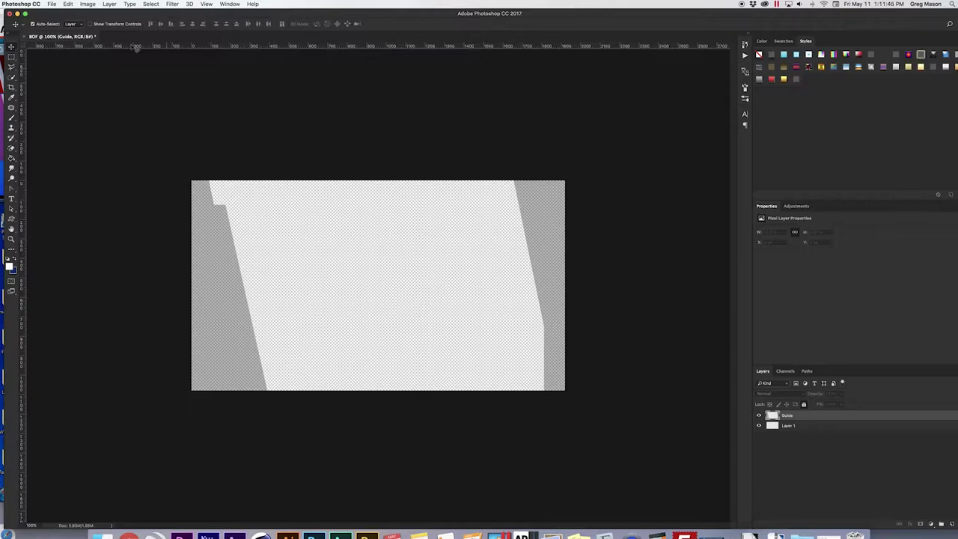
- Open Parker.jpg from the Raw Media folder via File > Open
{"action": "left_click", "coordinate": [52, 5]}
{"action": "left_click", "coordinate": [57, 20]}
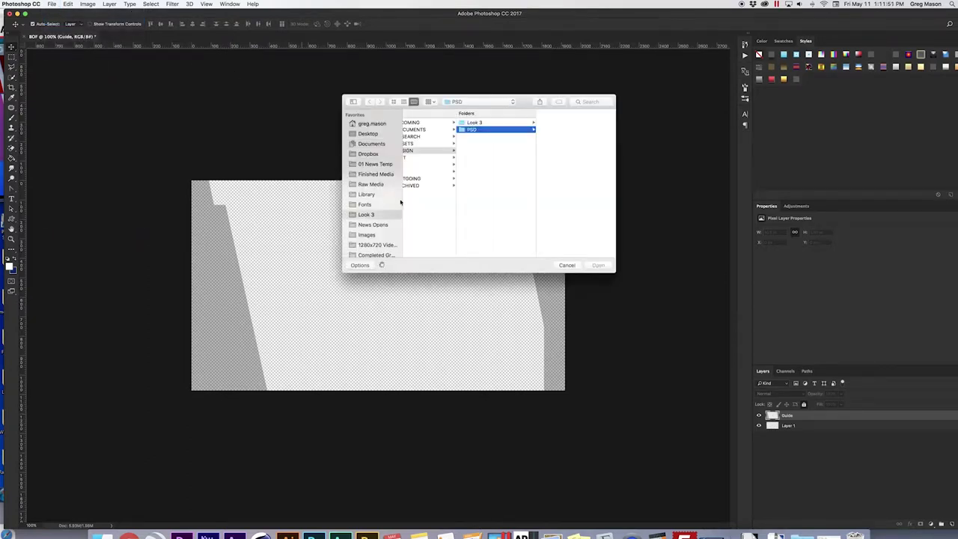
{"action": "left_click", "coordinate": [375, 184]}
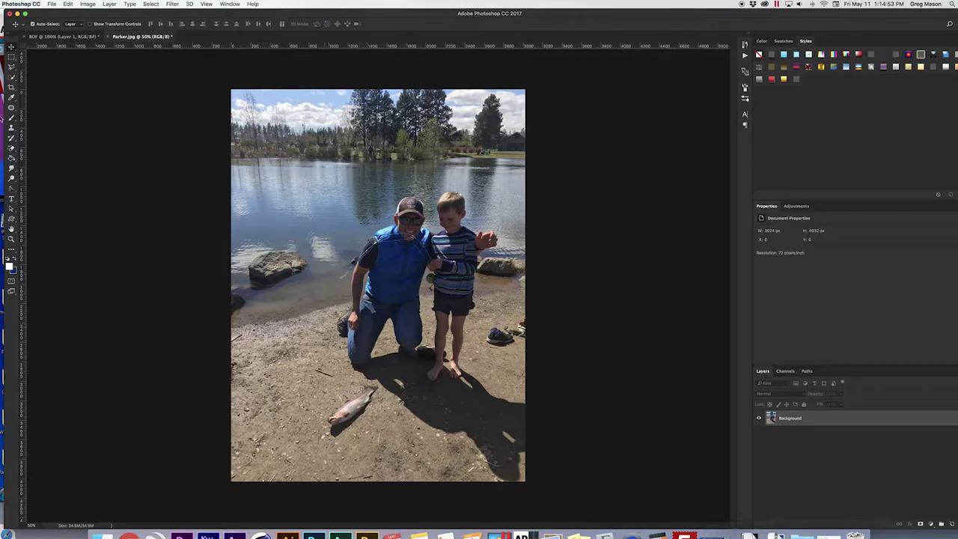
- Crop Parker.jpg without the 16:9 ratio to frame the two people and the trout
{"action": "left_click", "coordinate": [11, 88]}
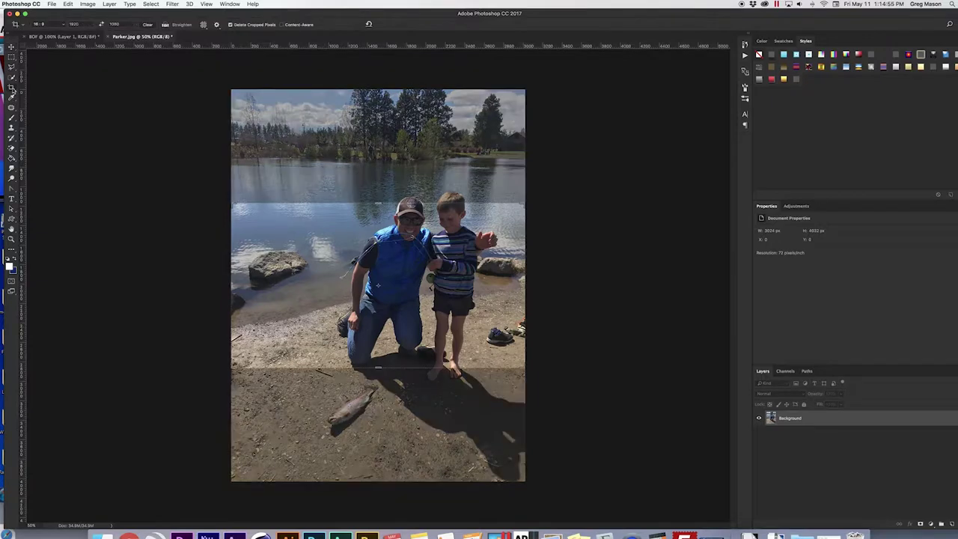
{"action": "left_click", "coordinate": [148, 24]}
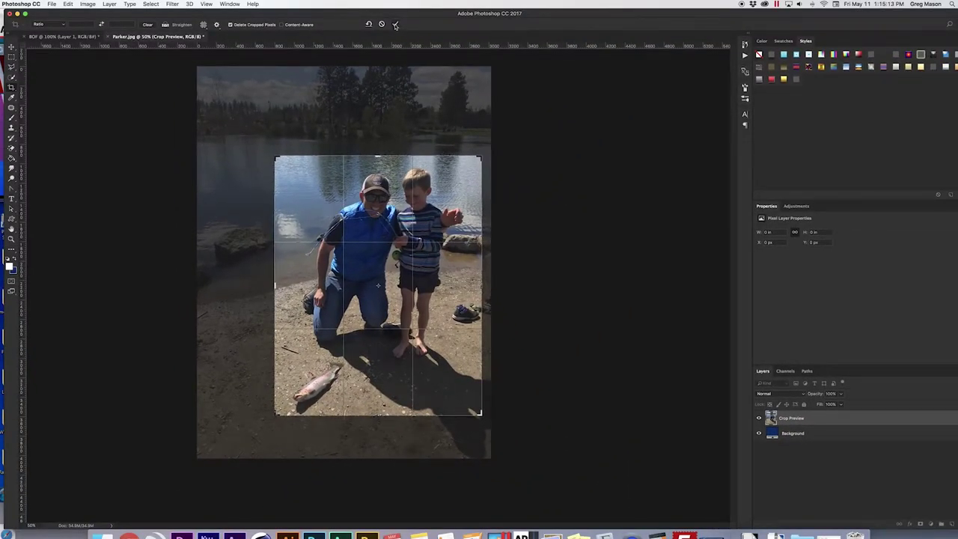
{"action": "left_click", "coordinate": [396, 25]}
{"action": "key", "text": "v"}
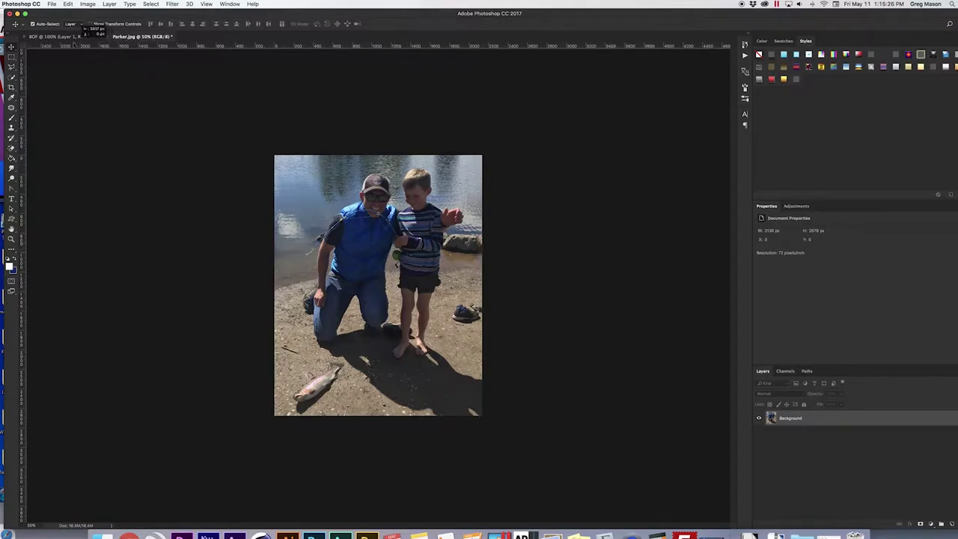
- Paste the cropped photo into the BOF canvas as Layer 2 and start Edit > Transform
{"action": "left_click", "coordinate": [66, 37]}
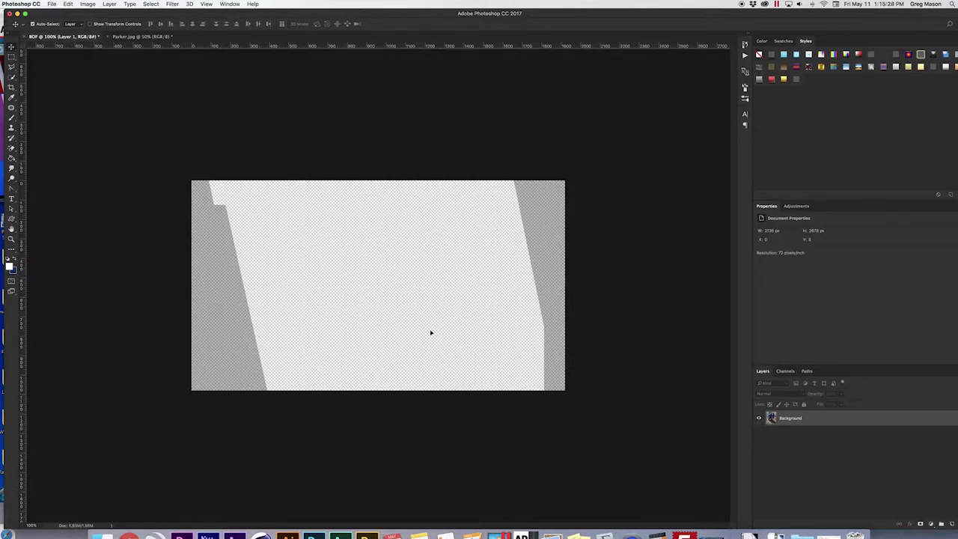
{"action": "key", "text": "super+v"}
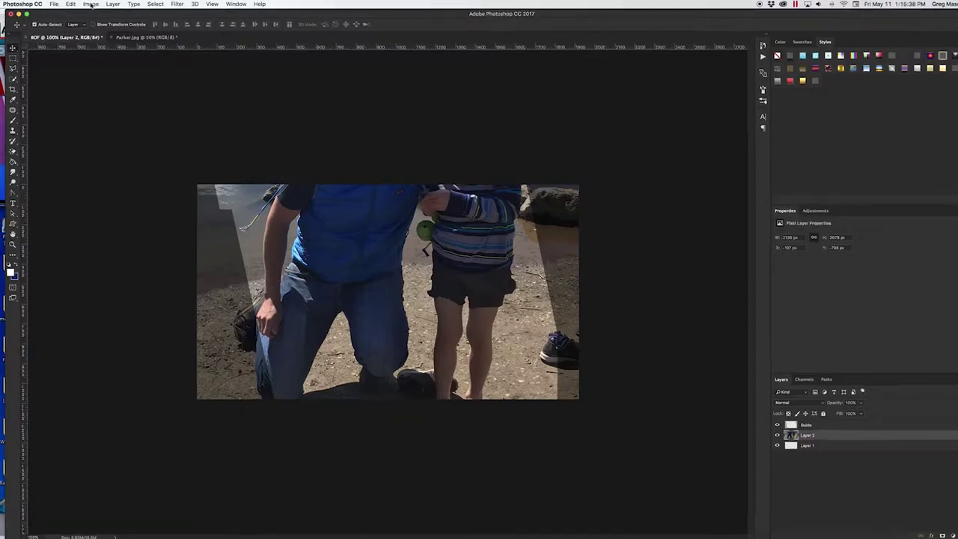
{"action": "left_click", "coordinate": [67, 4]}
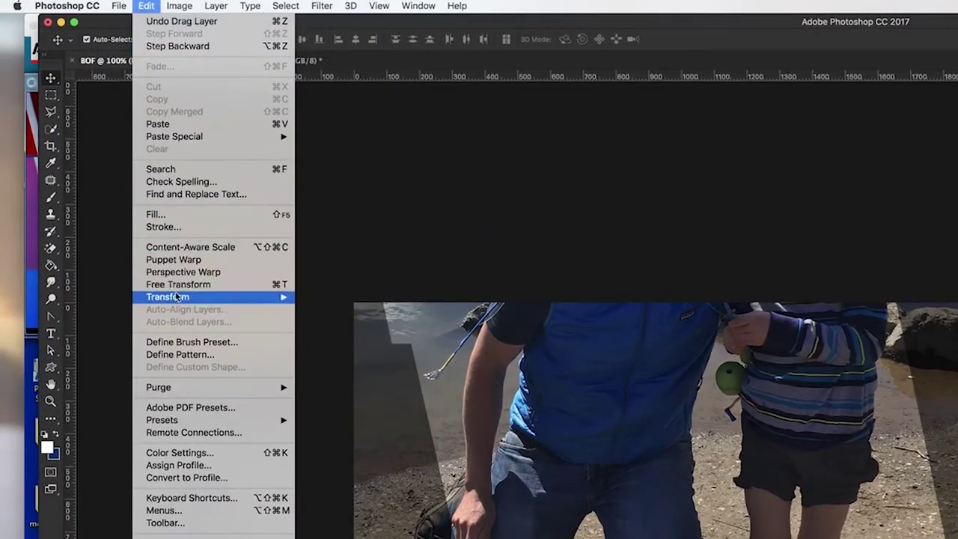
{"action": "mouse_move", "coordinate": [177, 297]}
{"action": "left_click", "coordinate": [363, 320]}
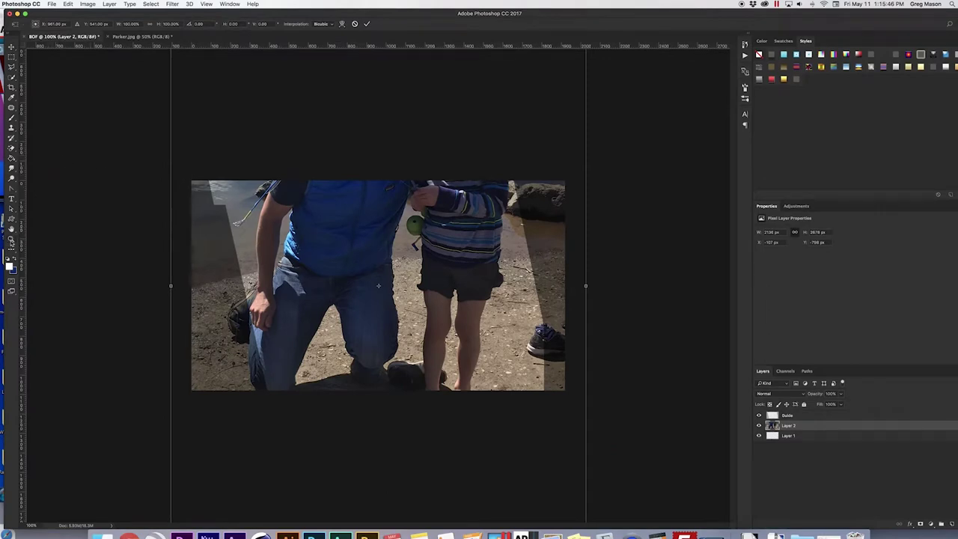
- Cancel the transform, zoom the BOF view out to 50%, and reselect the Move tool
{"action": "left_click", "coordinate": [11, 238]}
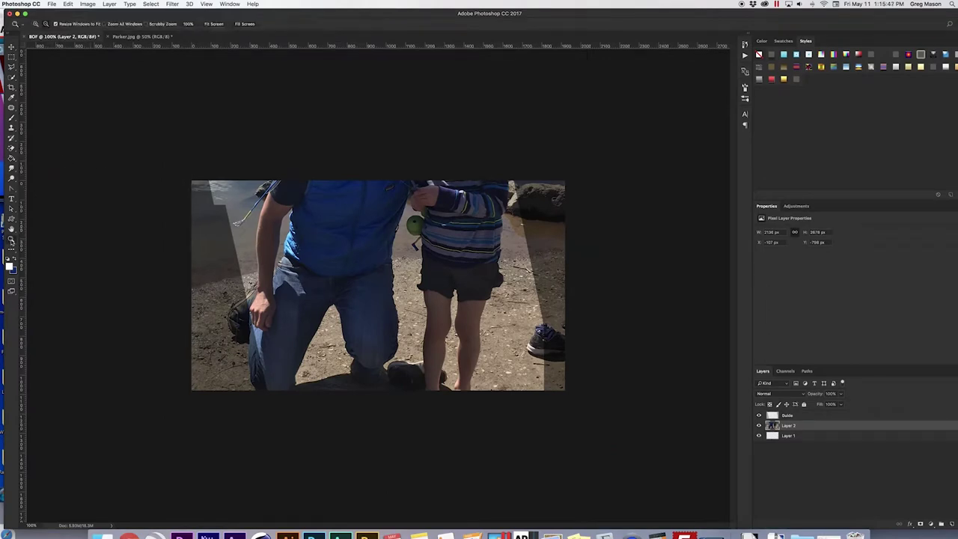
{"action": "left_click", "coordinate": [46, 24]}
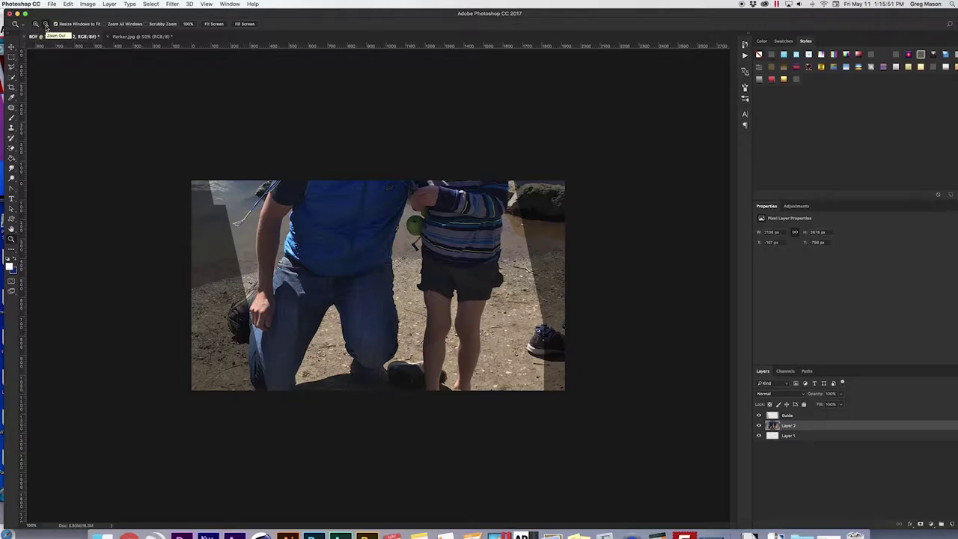
{"action": "left_click", "coordinate": [400, 203]}
{"action": "left_click", "coordinate": [400, 203]}
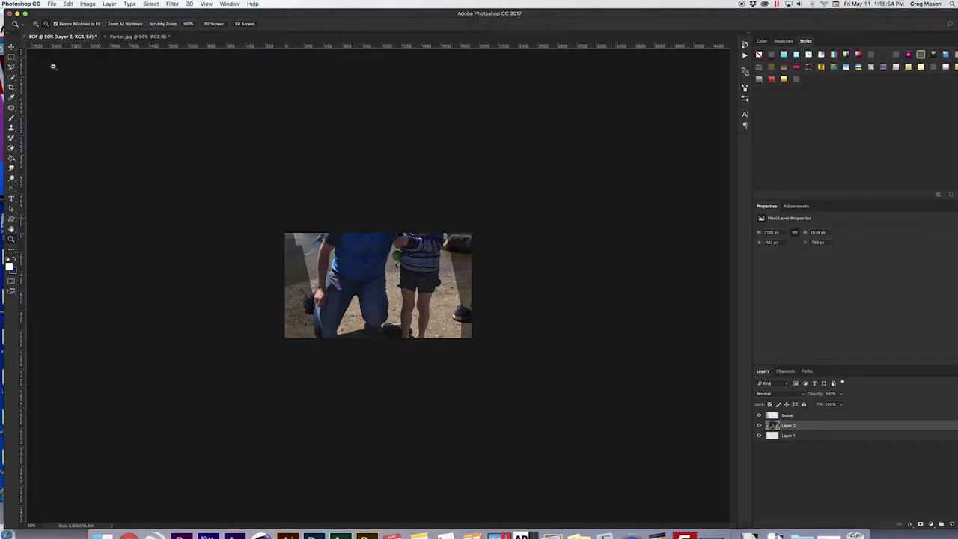
{"action": "left_click", "coordinate": [12, 48]}
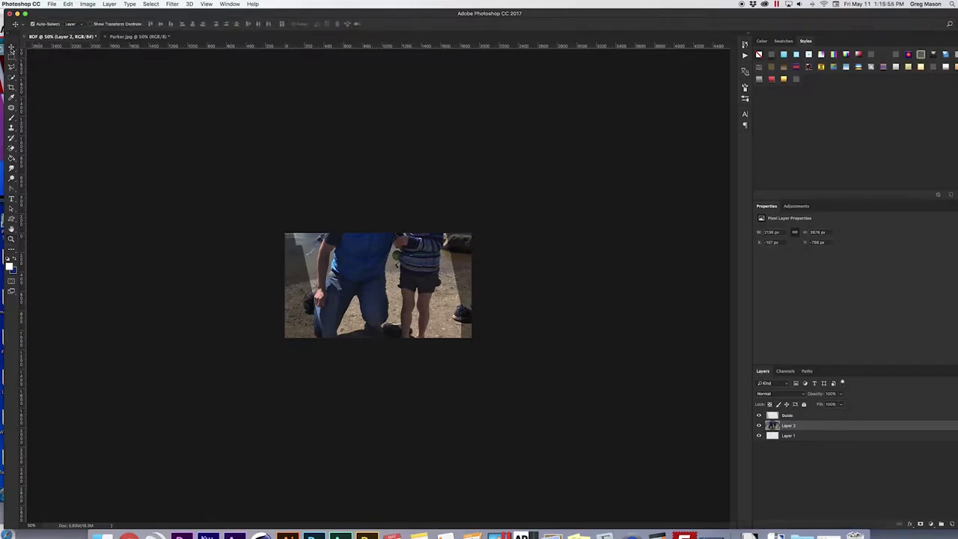
{"action": "left_click", "coordinate": [68, 3]}
- Scale Layer 2 down to about 838 × 1051 px inside the light central band
{"action": "mouse_move", "coordinate": [98, 180]}
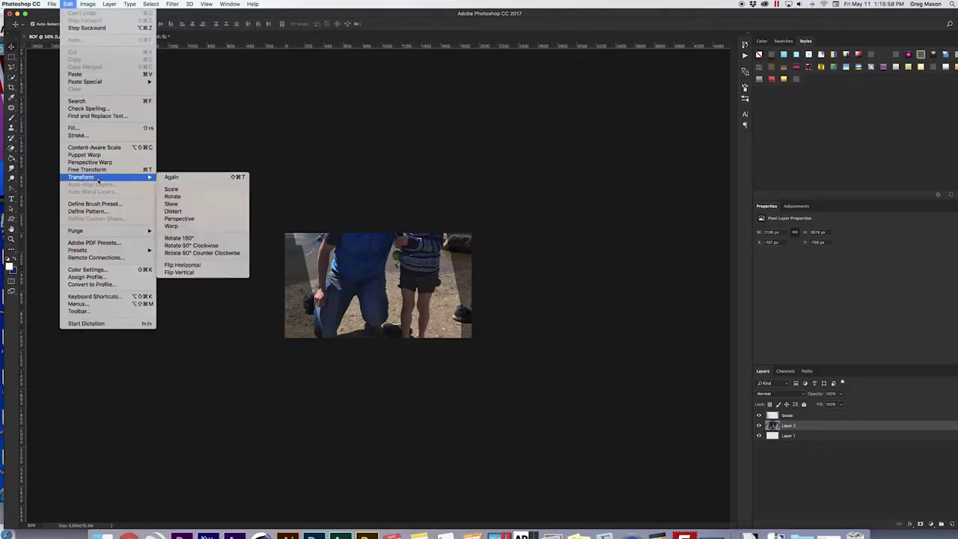
{"action": "left_click", "coordinate": [179, 188]}
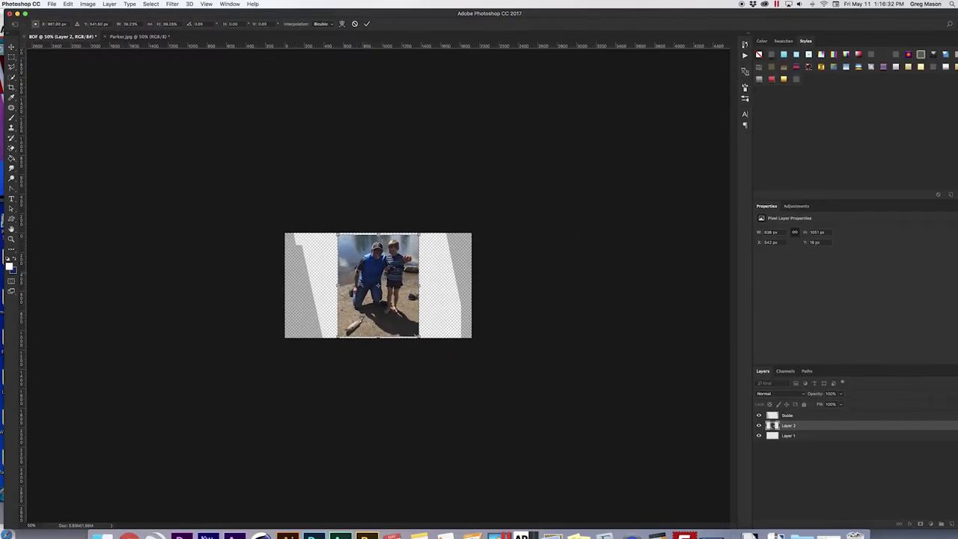
{"action": "left_click", "coordinate": [367, 25]}
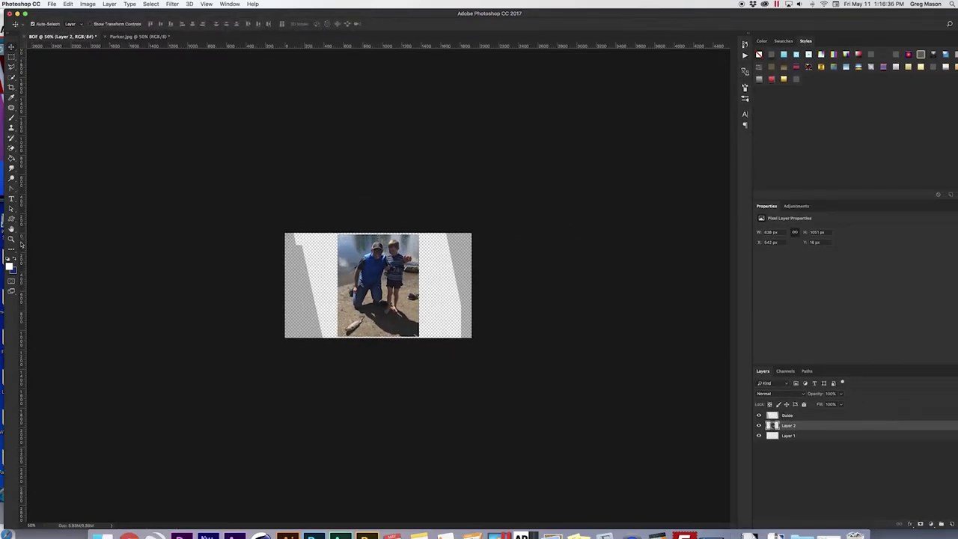
- Zoom in to 200% to inspect the placed trout photo, then back to 100%
{"action": "left_click", "coordinate": [12, 240]}
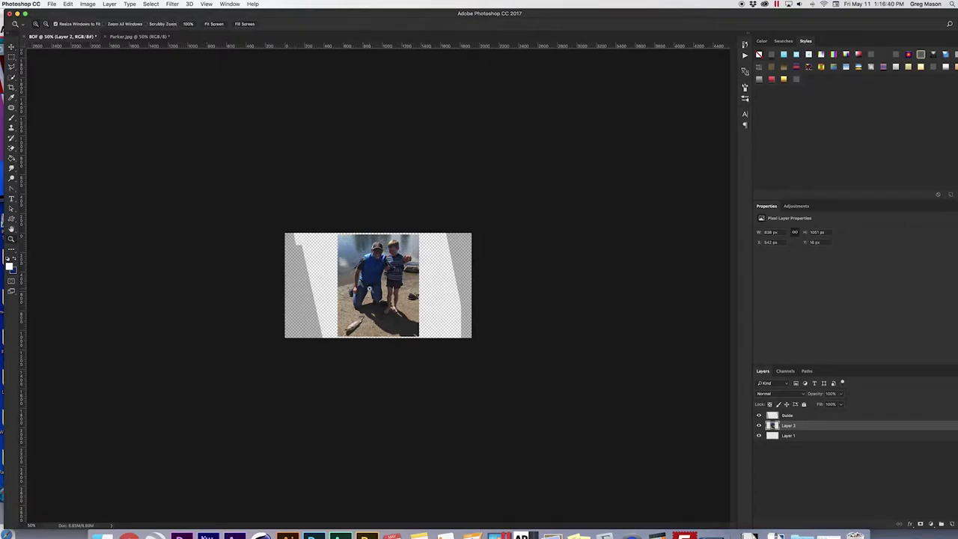
{"action": "left_click", "coordinate": [369, 287]}
{"action": "left_click", "coordinate": [381, 288]}
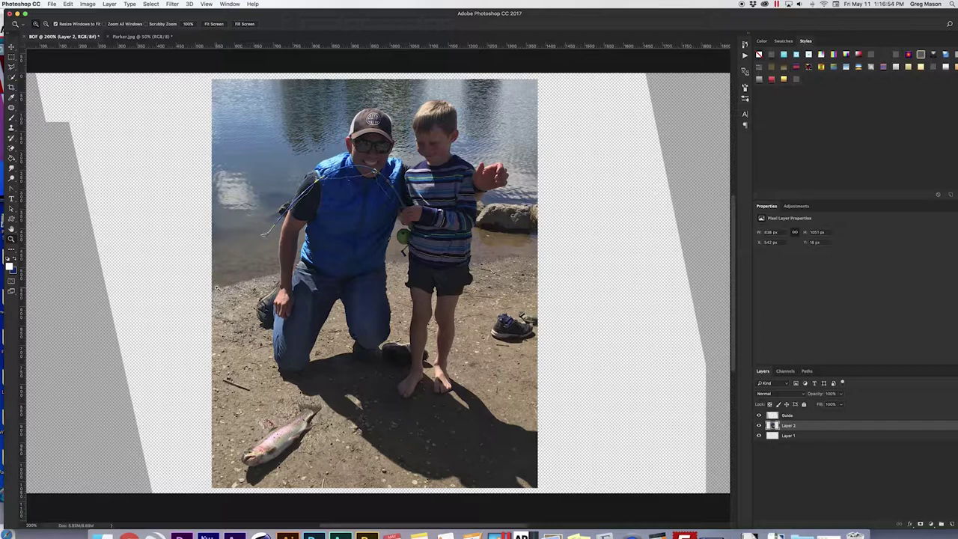
{"action": "left_click", "coordinate": [217, 289], "text": "alt"}
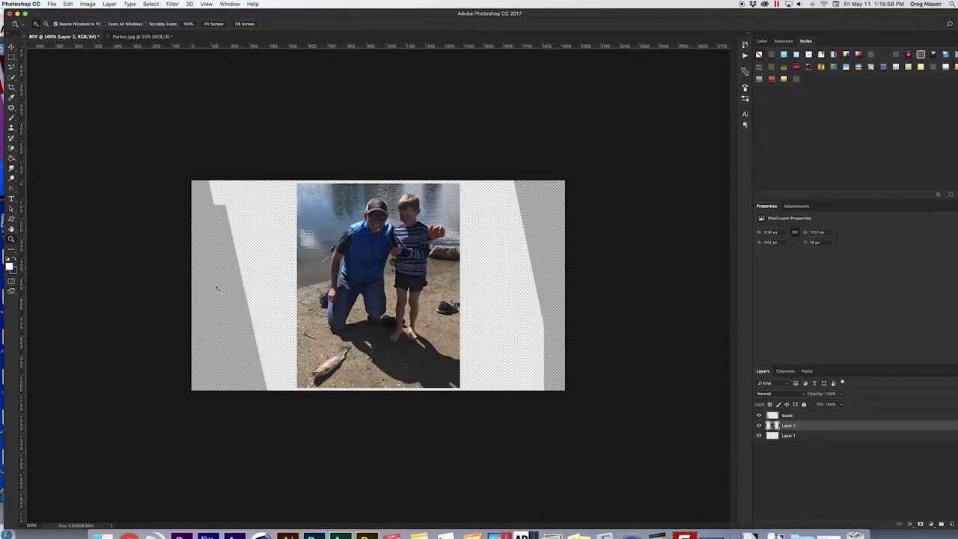
{"action": "left_click", "coordinate": [12, 48]}
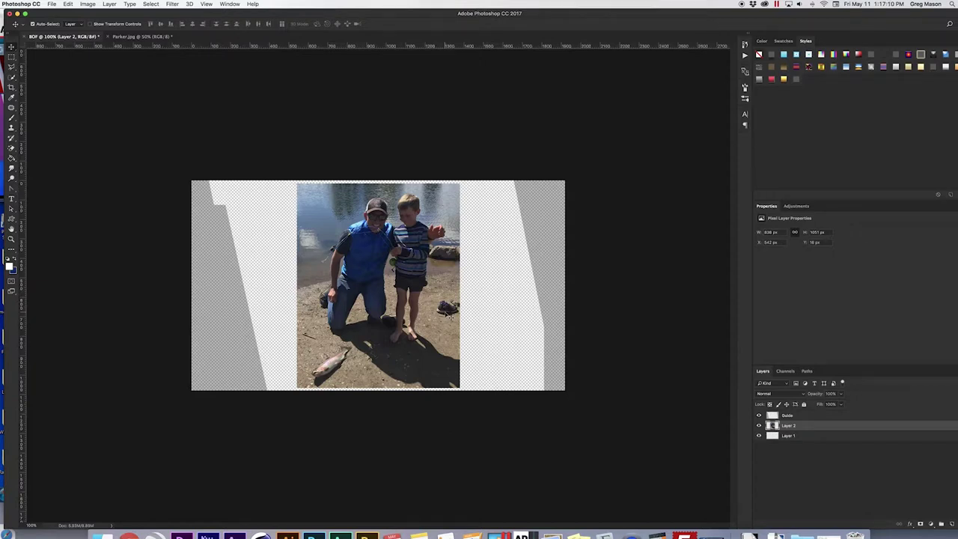
- Nudge the trout photo right to X 579 px so it sits centred in the light band
{"action": "left_click_drag", "start_coordinate": [449, 315], "coordinate": [449, 316]}
{"action": "key", "text": "Right"}
{"action": "key", "text": "Right"}
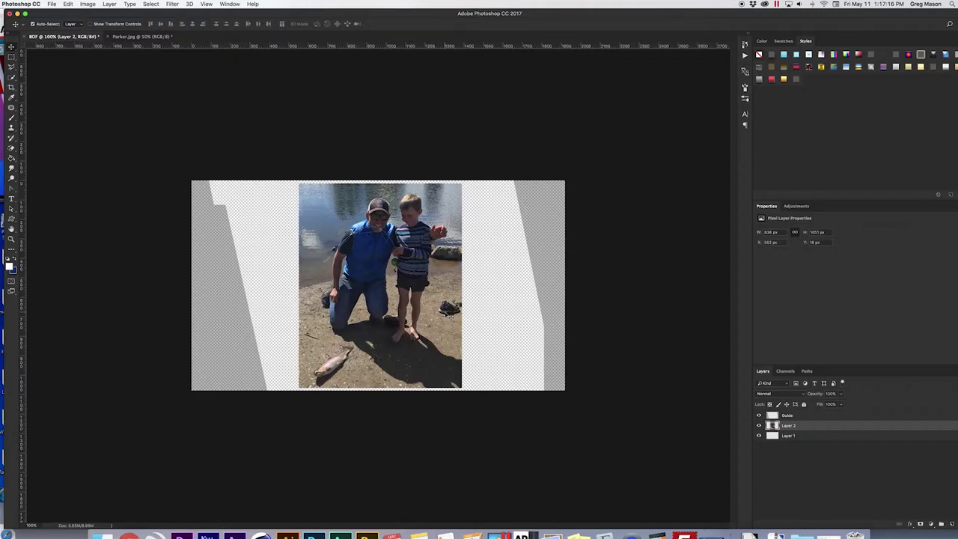
{"action": "key", "text": "Right"}
{"action": "key", "text": "Right"}
{"action": "key", "text": "Right"}
{"action": "key", "text": "Right"}
{"action": "key", "text": "Right"}
{"action": "key", "text": "Right"}
{"action": "key", "text": "Right"}
{"action": "key", "text": "Right"}
{"action": "key", "text": "Right"}
{"action": "key", "text": "Right"}
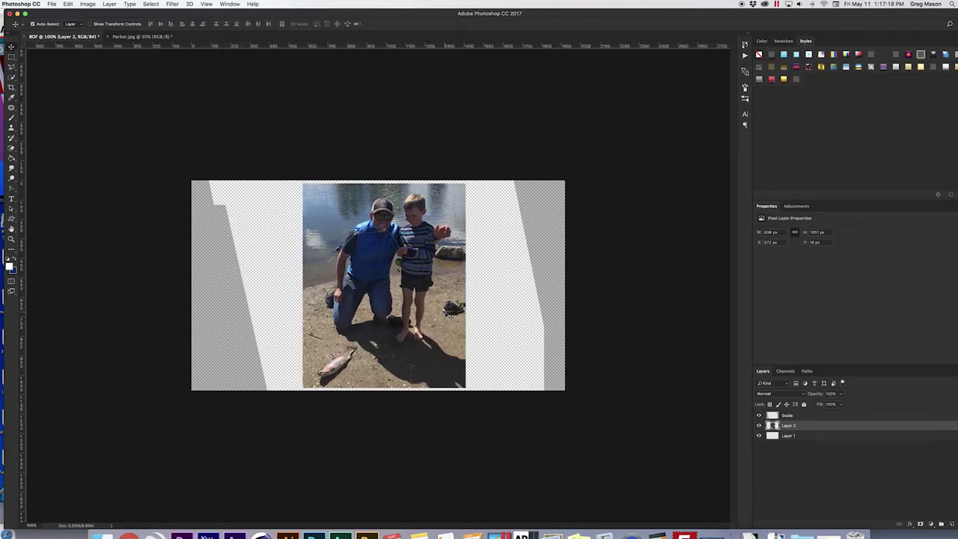
{"action": "key", "text": "Right"}
{"action": "key", "text": "Right"}
{"action": "key", "text": "Right"}
{"action": "key", "text": "Right"}
{"action": "key", "text": "Right"}
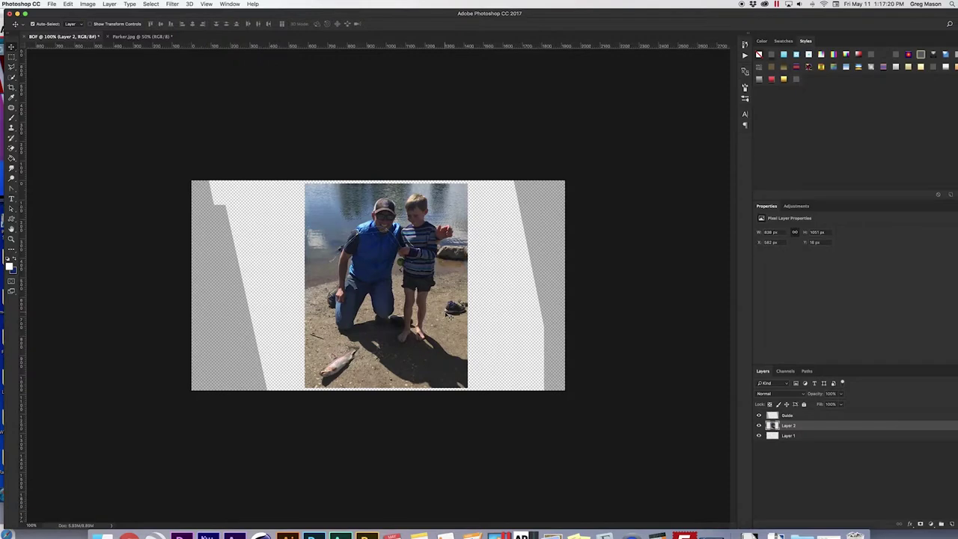
{"action": "key", "text": "Left"}
{"action": "key", "text": "Left"}
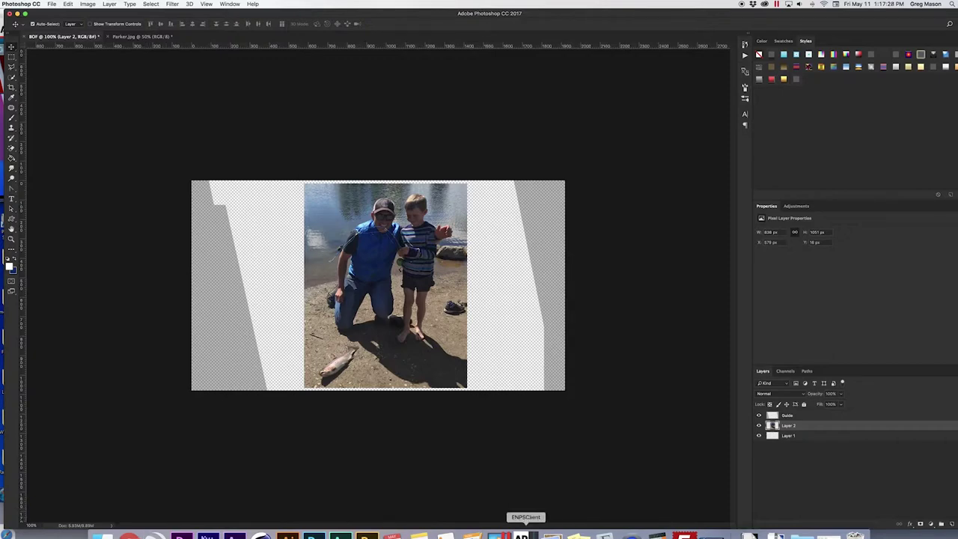
{"action": "left_click", "coordinate": [522, 535]}
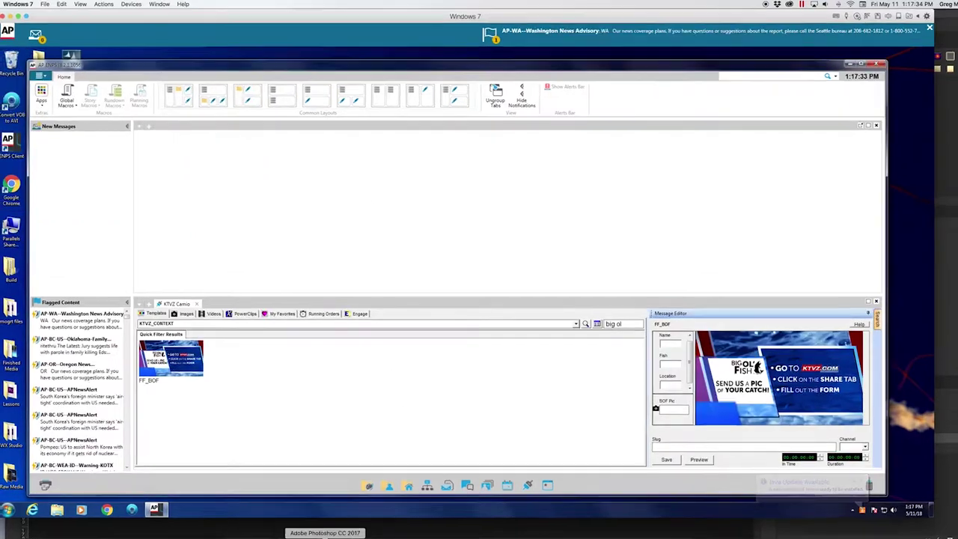
- Back in Photoshop, open File Info for the BOF document
{"action": "left_click", "coordinate": [325, 536]}
{"action": "left_click", "coordinate": [128, 6]}
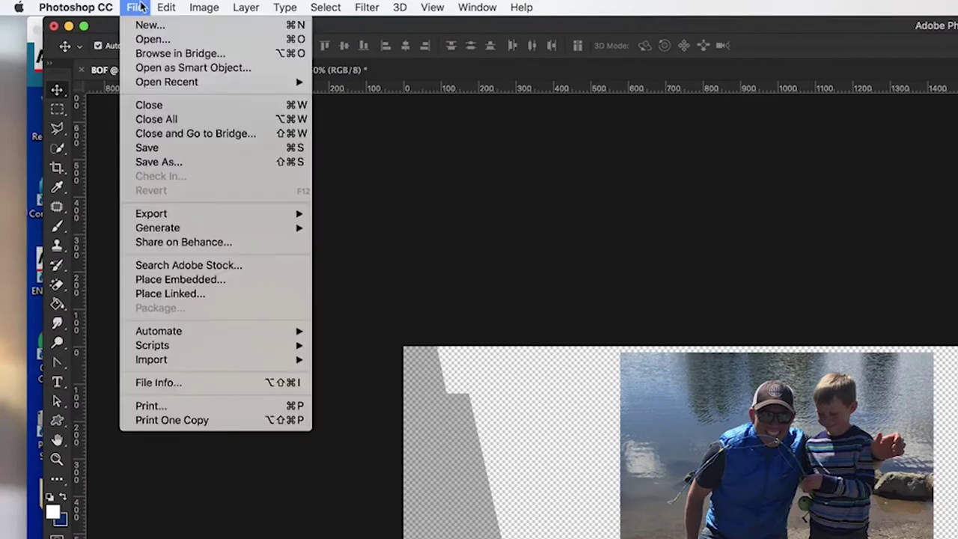
{"action": "left_click", "coordinate": [178, 384]}
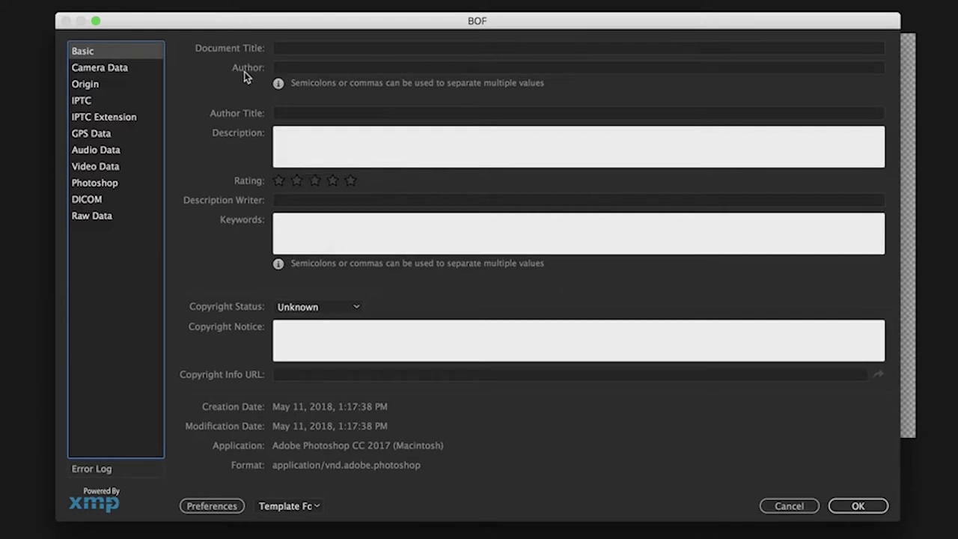
{"action": "mouse_move", "coordinate": [249, 76]}
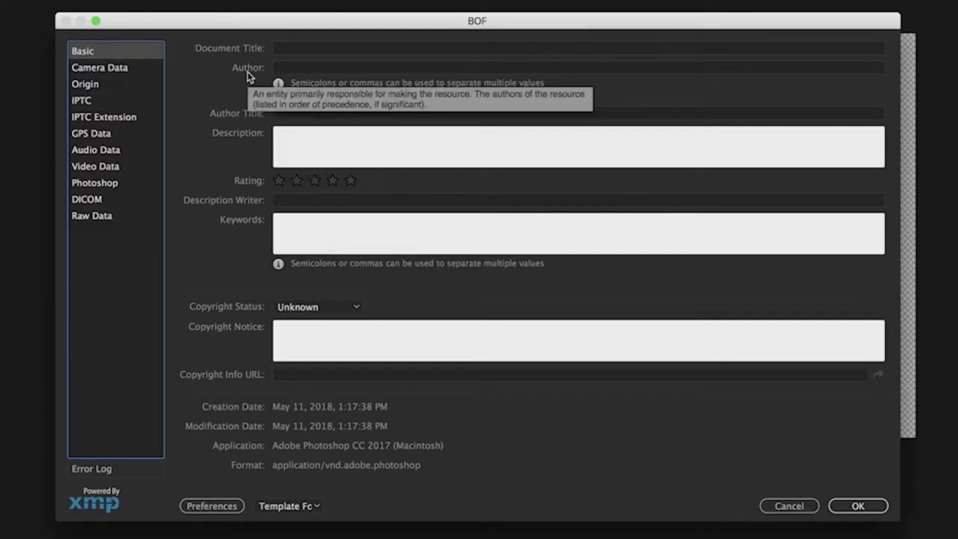
{"action": "mouse_move", "coordinate": [228, 117]}
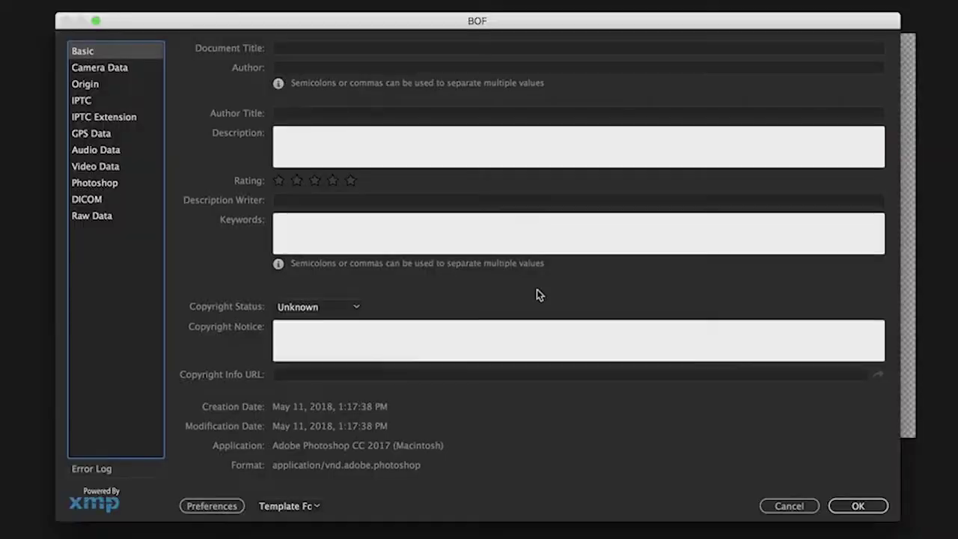
- Enter the angler's name as author, 20" Rainbow Trout as author title, and Pine Nursery Pond as description
{"action": "left_click", "coordinate": [320, 68]}
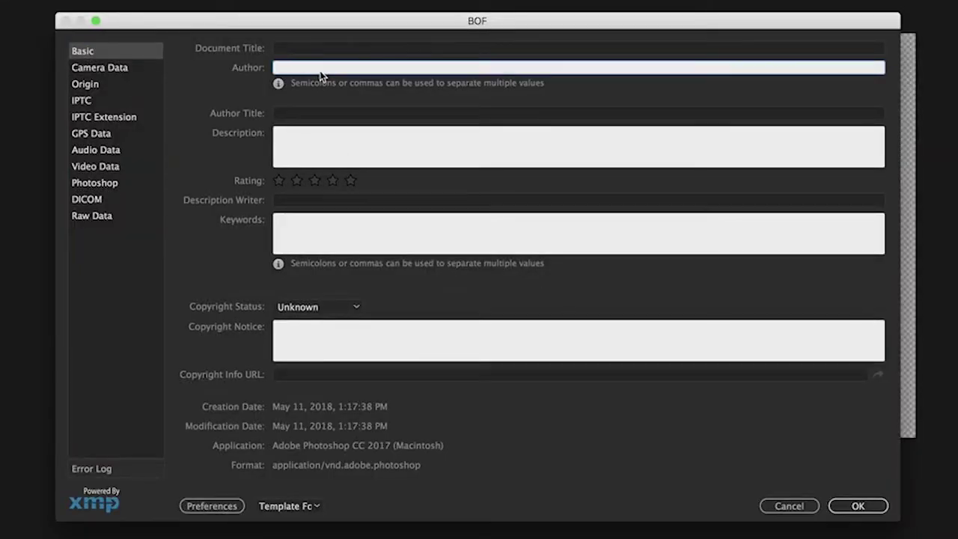
{"action": "type", "text": "Parker"}
{"action": "key", "text": "Tab"}
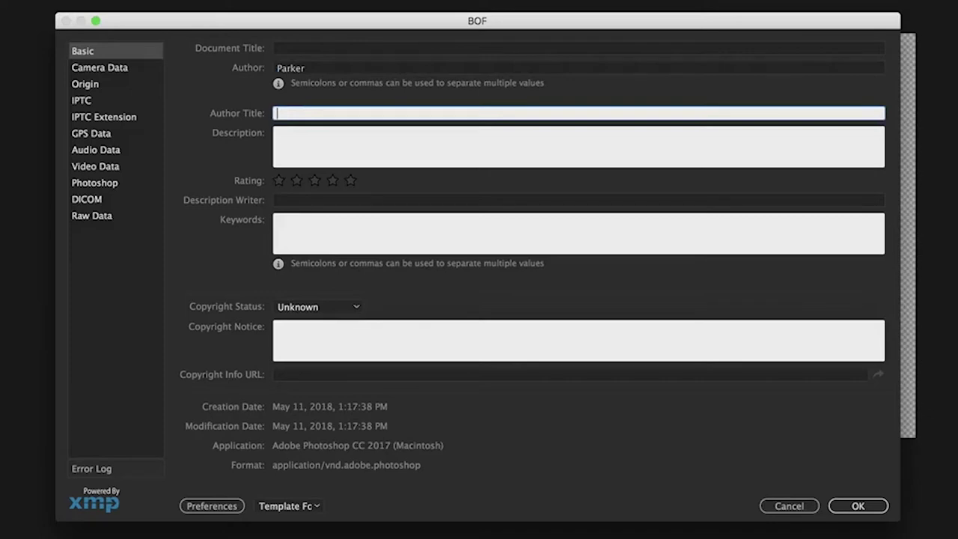
{"action": "type", "text": "20\" Rainbow Trout"}
{"action": "key", "text": "Tab"}
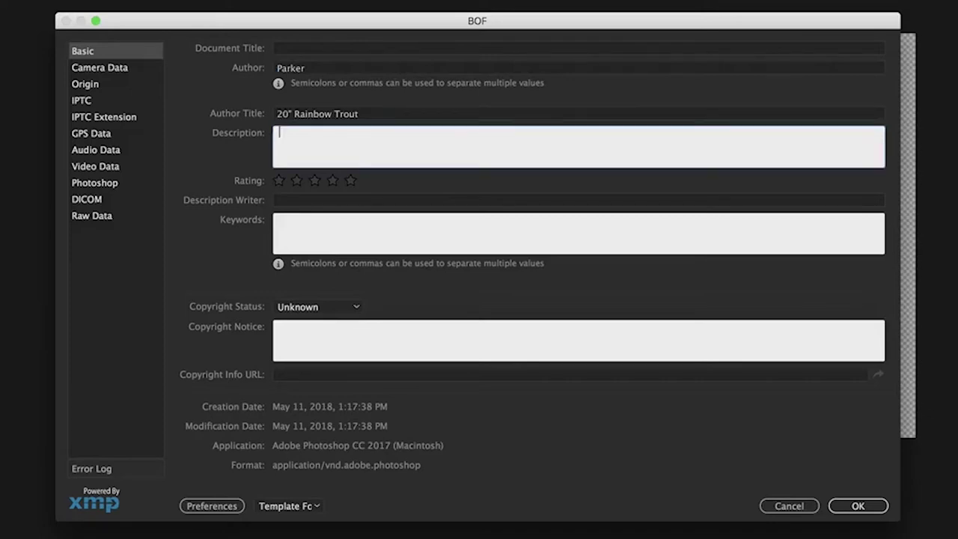
{"action": "type", "text": "Pine Nursery Pond"}
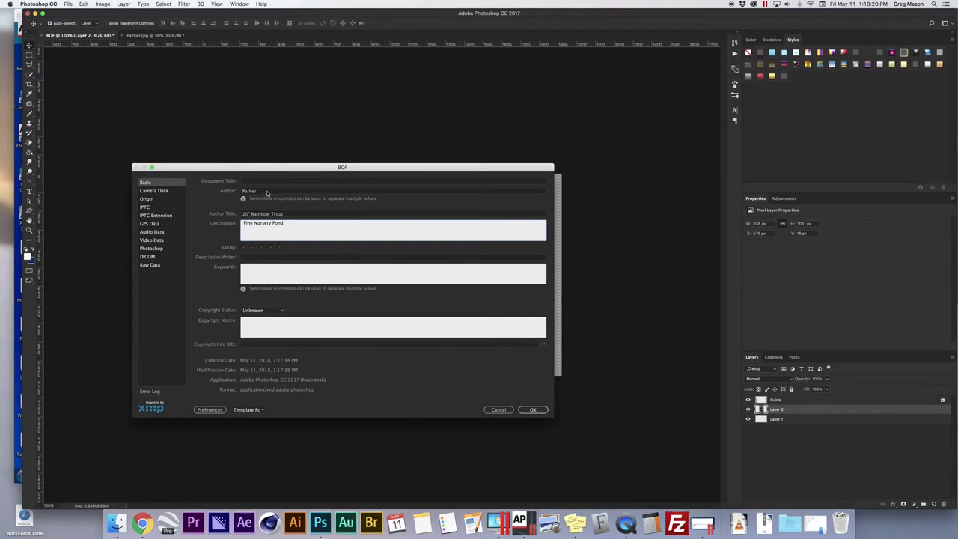
{"action": "left_click", "coordinate": [533, 410]}
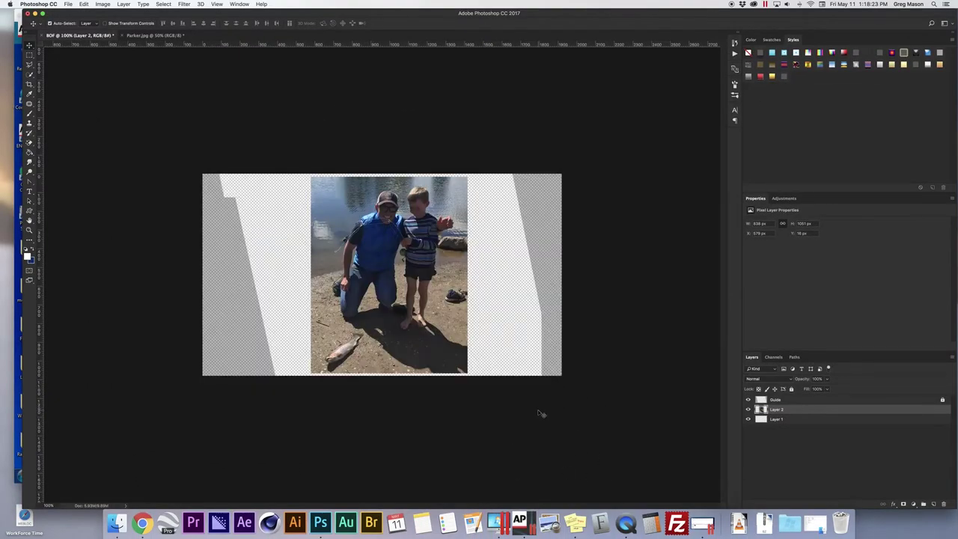
- Hide the Guide layer and save the canvas as TIFF 'BOF Parker.tif' in Raw Media
{"action": "left_click", "coordinate": [747, 400]}
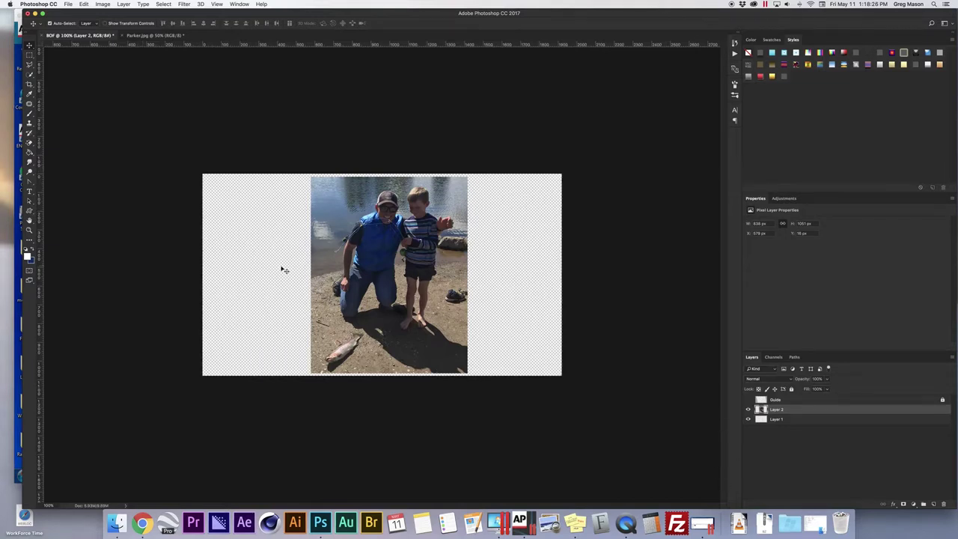
{"action": "left_click", "coordinate": [67, 4]}
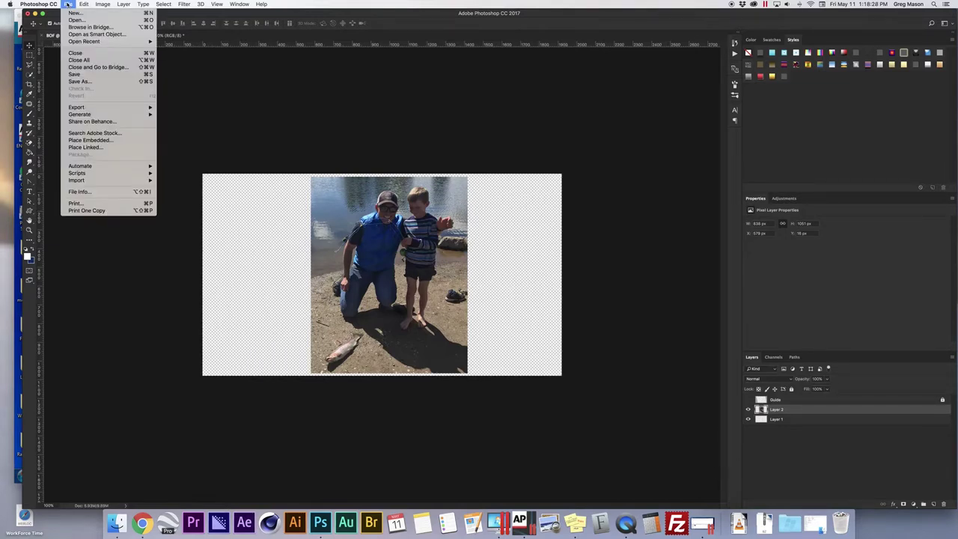
{"action": "left_click", "coordinate": [79, 81]}
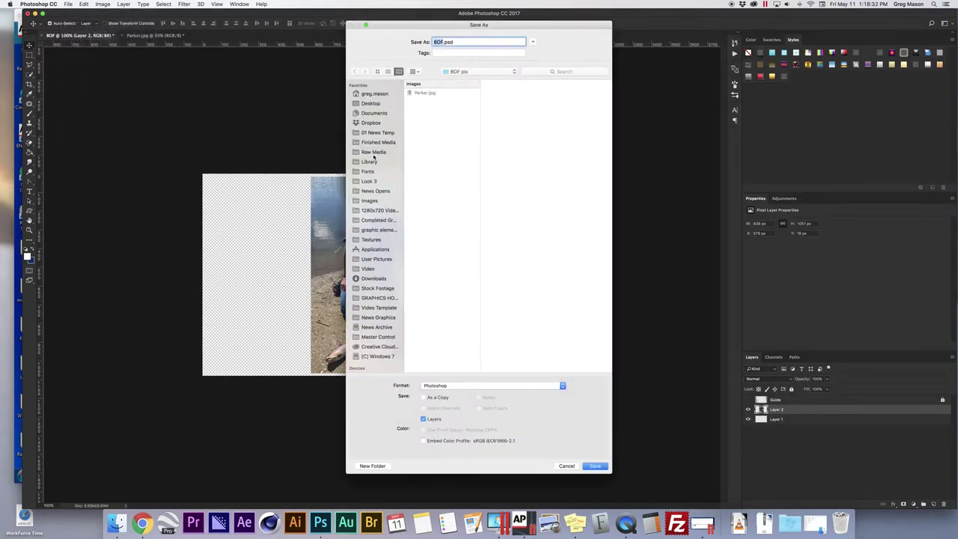
{"action": "left_click", "coordinate": [373, 152]}
{"action": "left_click", "coordinate": [492, 385]}
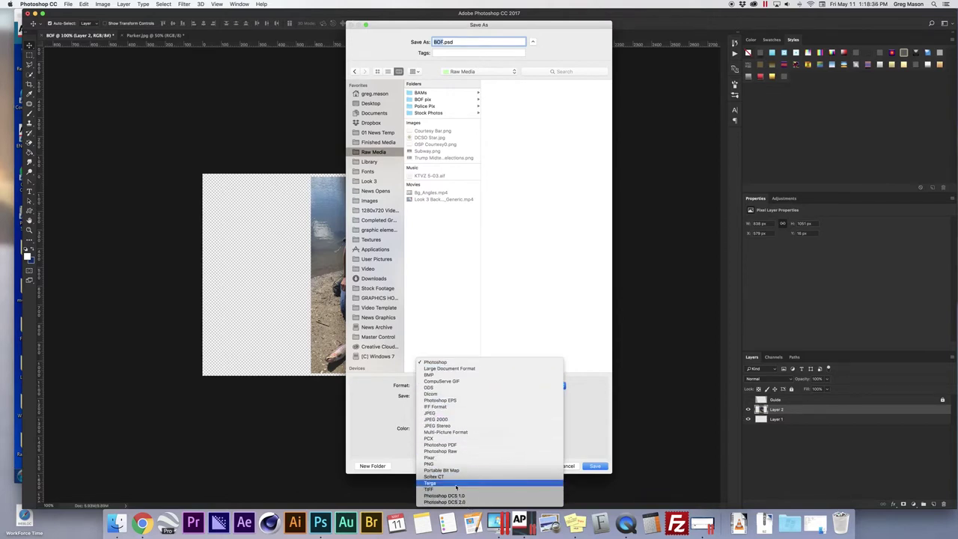
{"action": "left_click", "coordinate": [453, 489]}
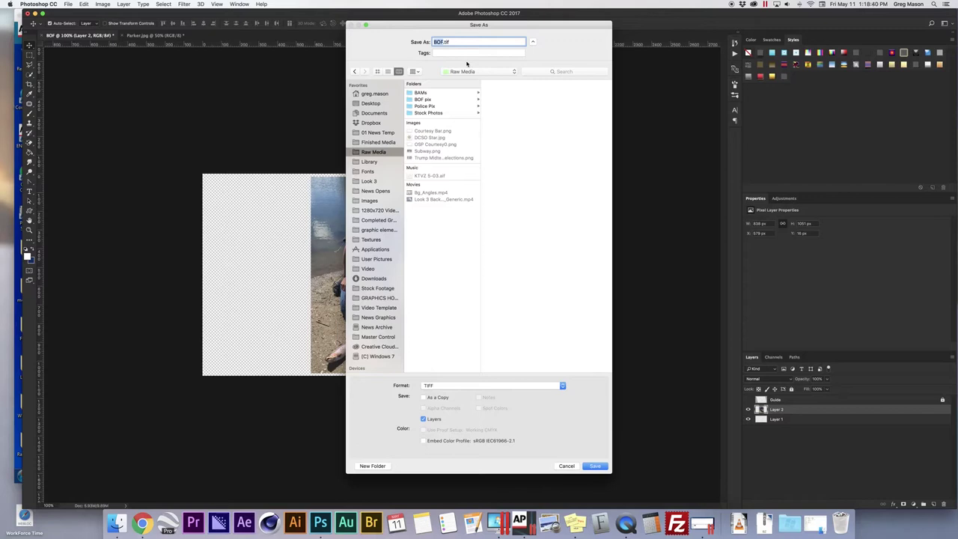
{"action": "key", "text": "Right"}
{"action": "type", "text": "Parker"}
{"action": "left_click", "coordinate": [595, 467]}
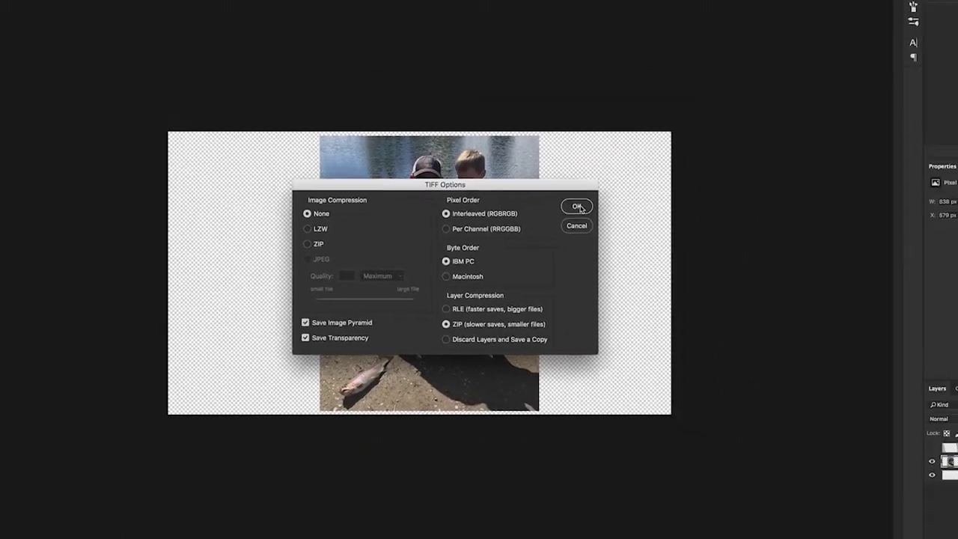
{"action": "left_click", "coordinate": [580, 209]}
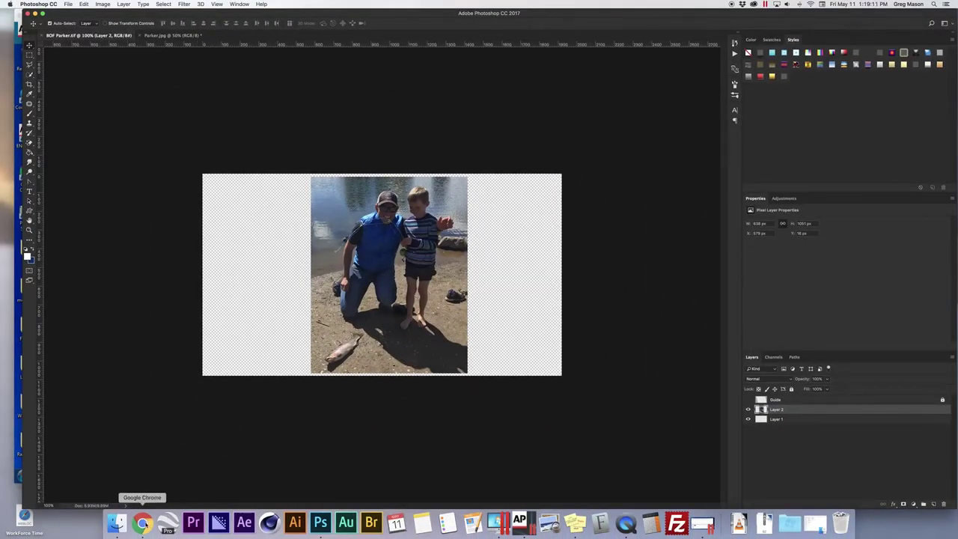
- In a new Chrome tab, open Asset Manager's KTVZ_CONTEXT > BOF folder and view BOF Parker's properties
{"action": "left_click", "coordinate": [142, 523]}
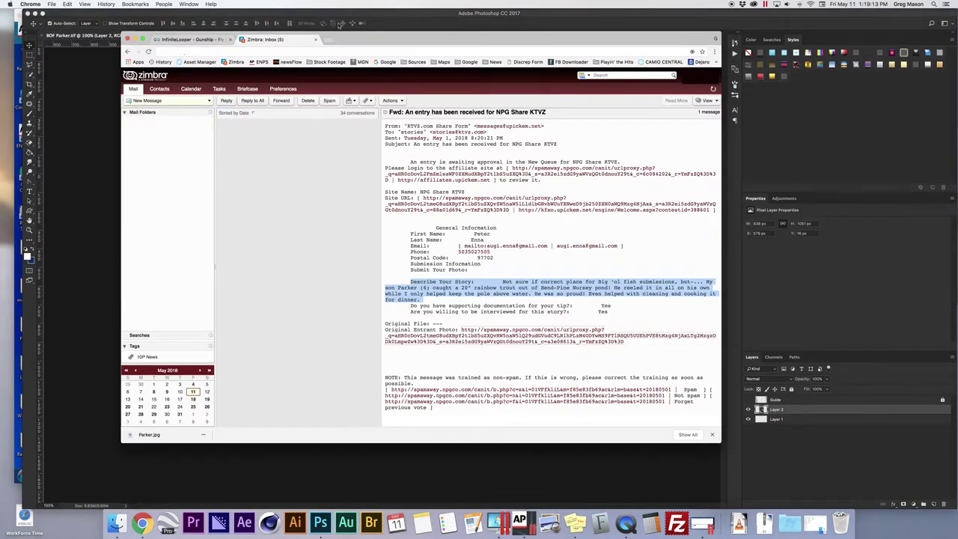
{"action": "left_click", "coordinate": [327, 43]}
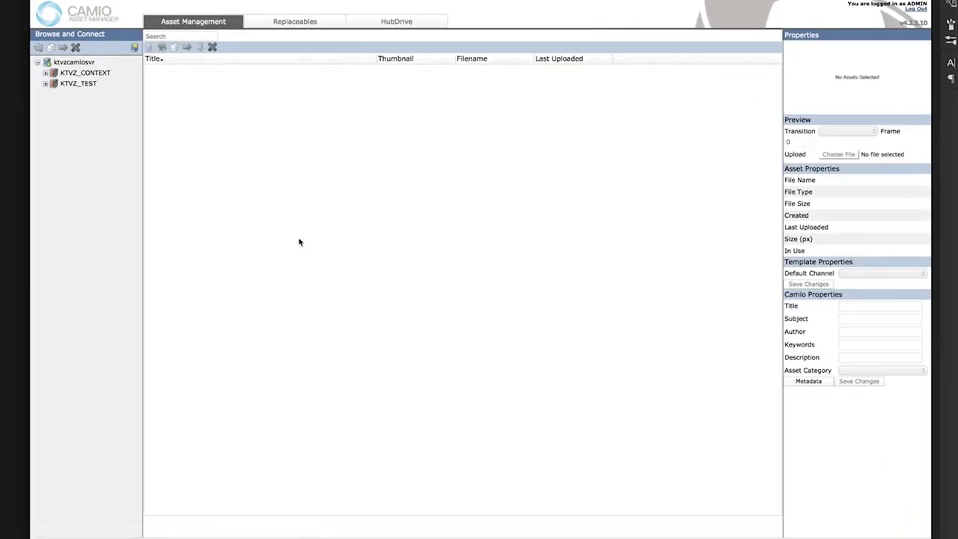
{"action": "left_click", "coordinate": [45, 73]}
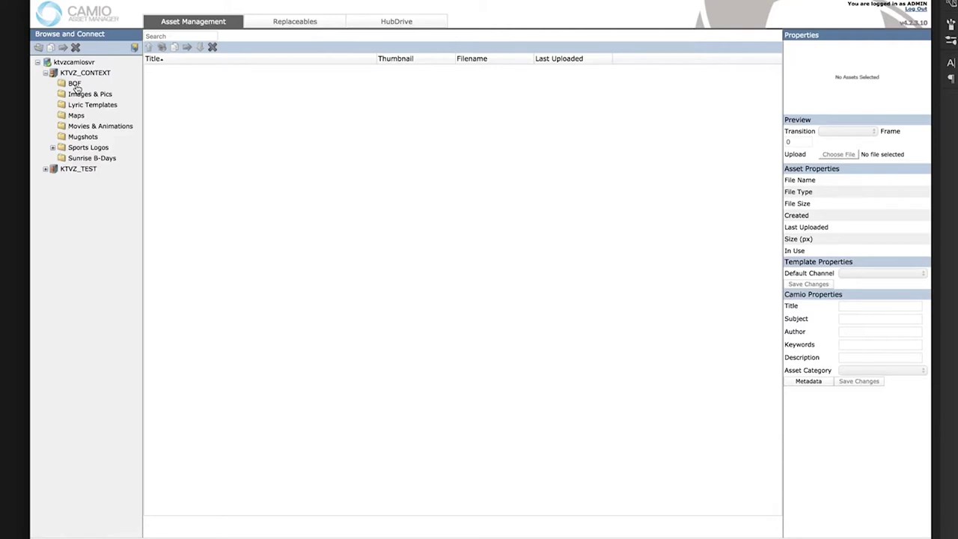
{"action": "left_click", "coordinate": [75, 85]}
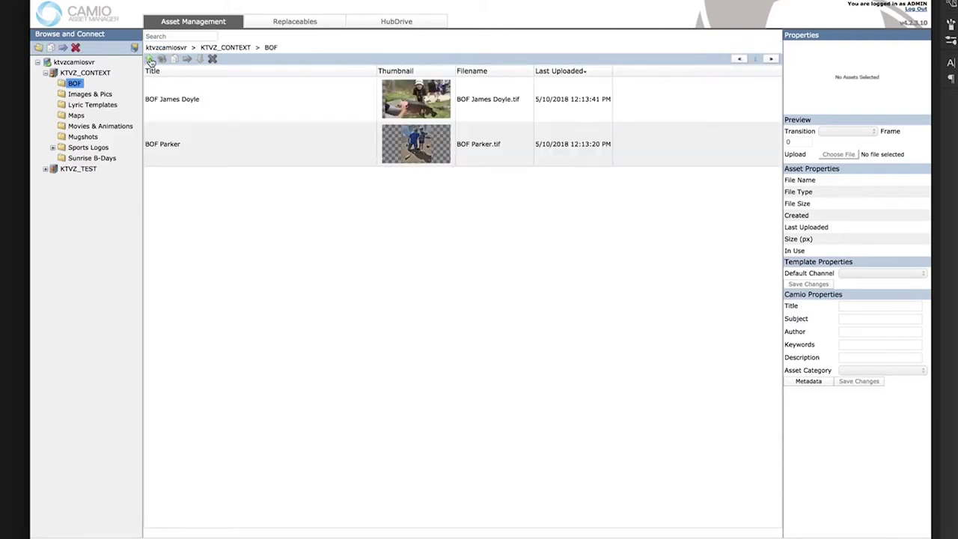
{"action": "left_click", "coordinate": [223, 144]}
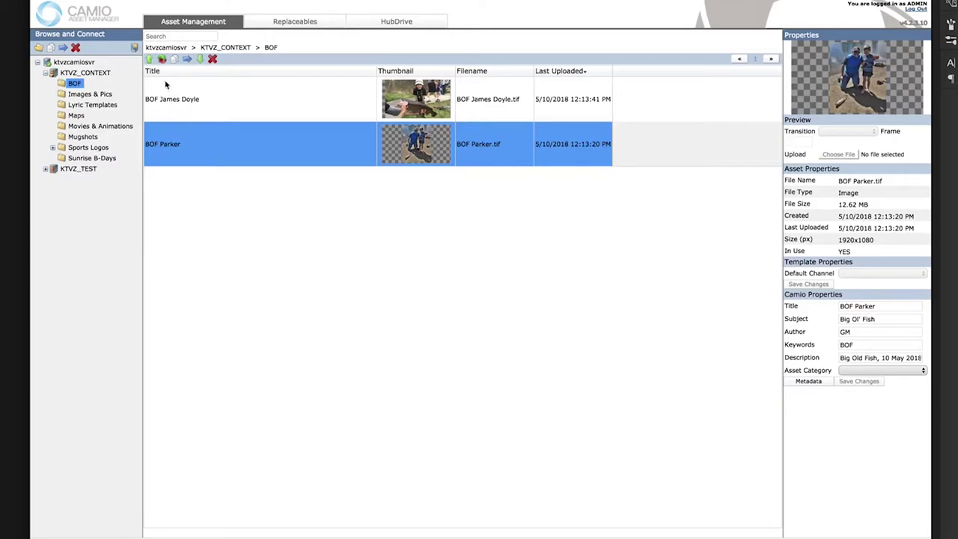
- Start an upload of BOF Parker.tif titled 'BOF Parker', then cancel it unsaved
{"action": "left_click", "coordinate": [150, 59]}
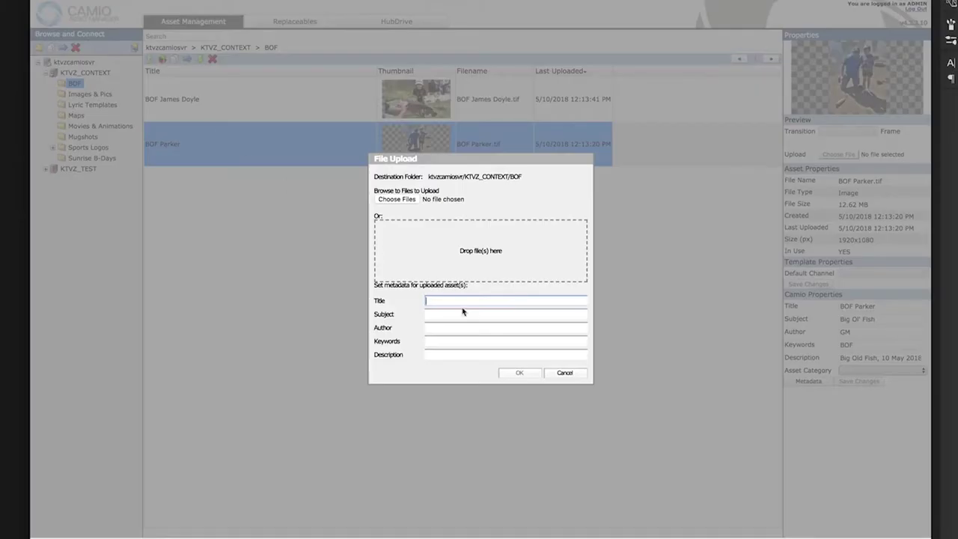
{"action": "left_click", "coordinate": [404, 199]}
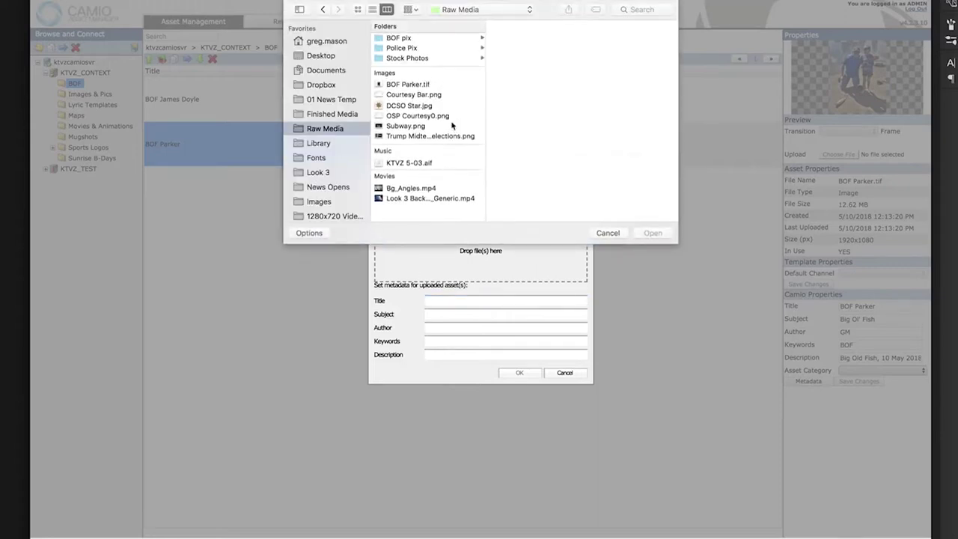
{"action": "left_click", "coordinate": [413, 97]}
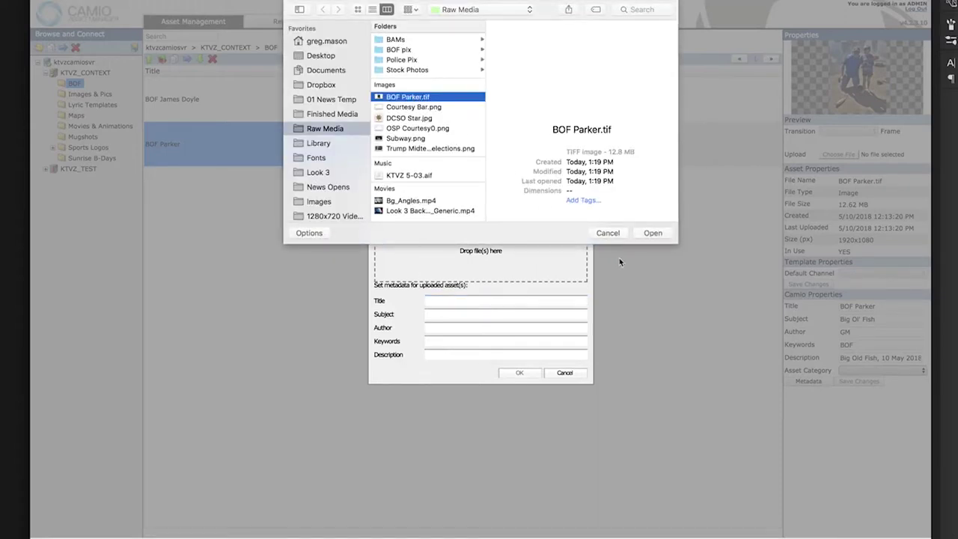
{"action": "left_click", "coordinate": [652, 233]}
{"action": "left_click", "coordinate": [464, 300]}
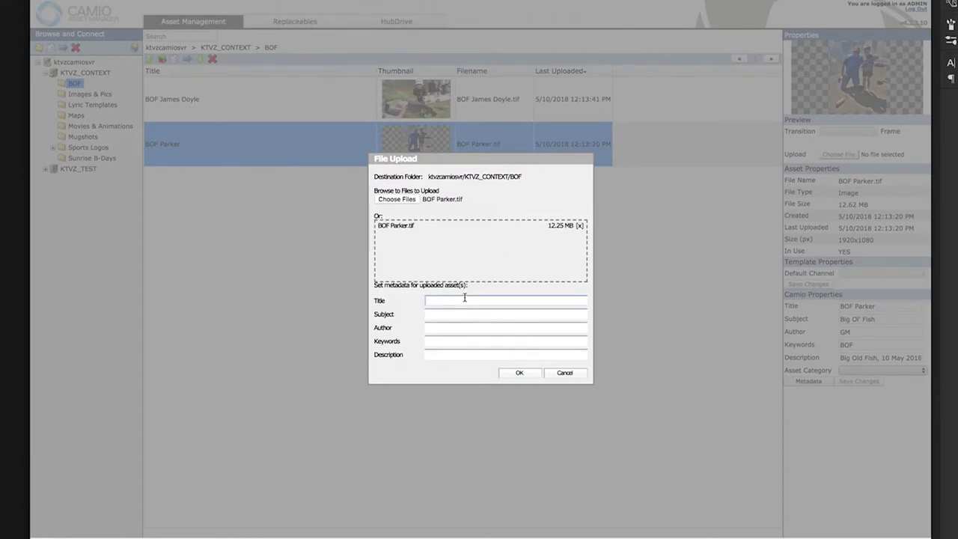
{"action": "type", "text": "BOF Parker"}
{"action": "key", "text": "Tab"}
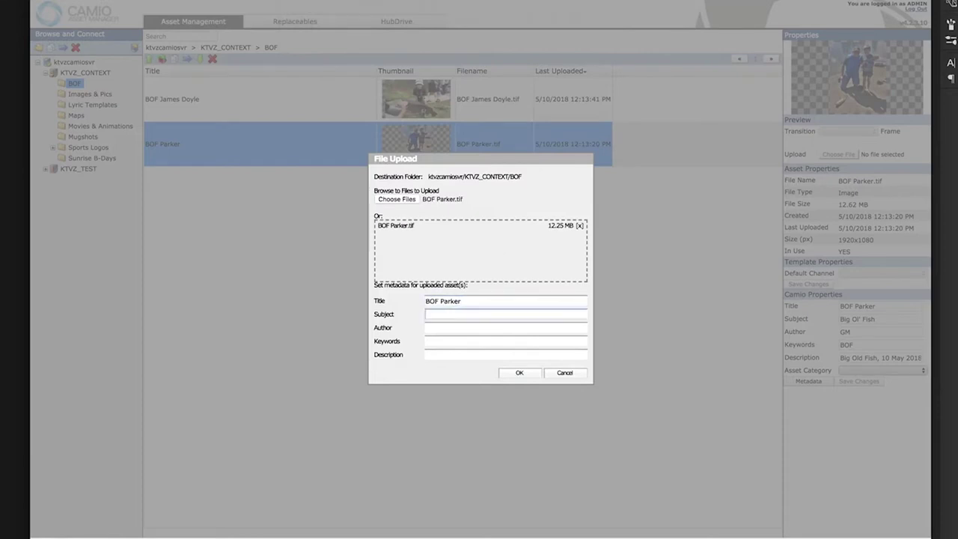
{"action": "left_click", "coordinate": [563, 373]}
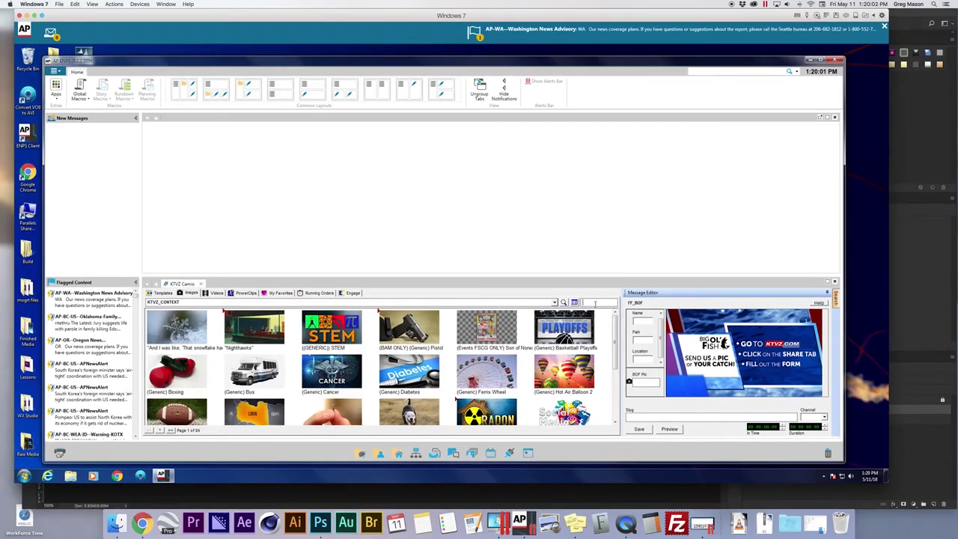
- Search Camio Images for 'bof pa', drag BOF Parker into the BOF Pic field, and widen the pane
{"action": "left_click", "coordinate": [595, 302]}
{"action": "type", "text": "bof parker"}
{"action": "key", "text": "Return"}
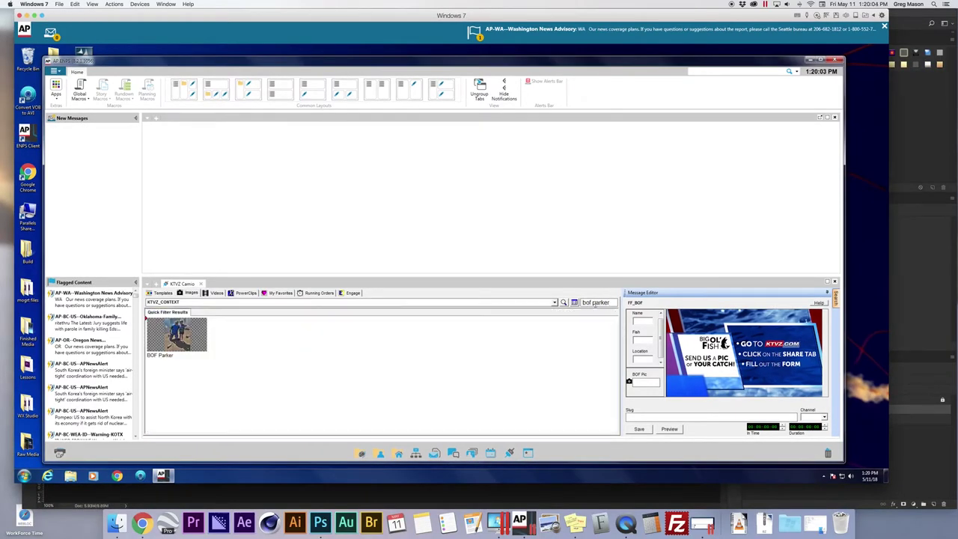
{"action": "left_click_drag", "start_coordinate": [179, 343], "coordinate": [651, 382]}
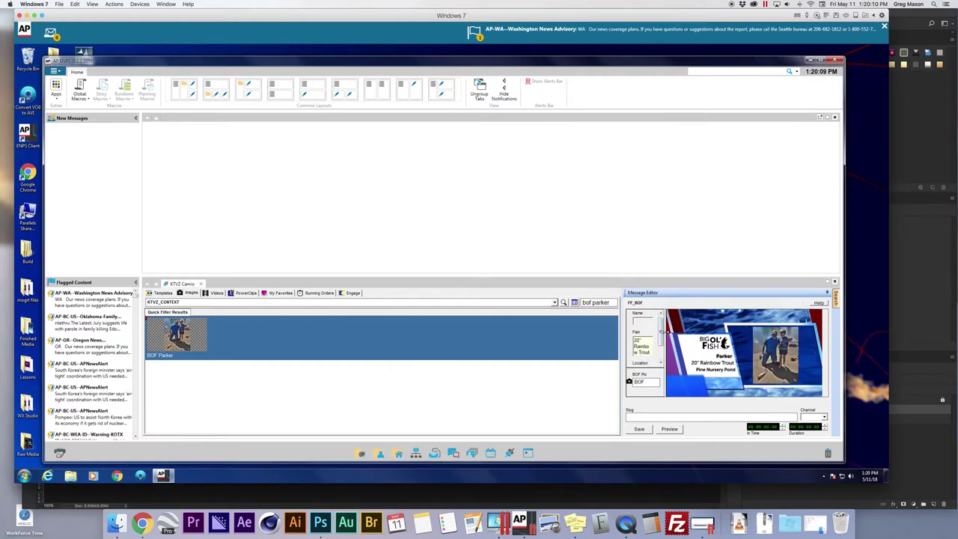
{"action": "left_click_drag", "start_coordinate": [662, 333], "coordinate": [689, 333]}
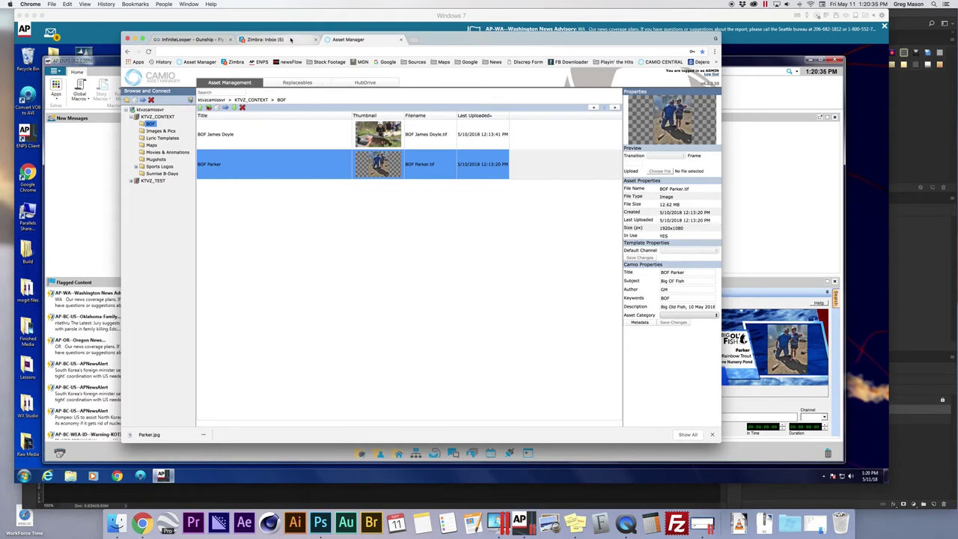
- Switch to the Zimbra: Inbox tab showing the reader's rainbow trout submission email
{"action": "left_click", "coordinate": [268, 39]}
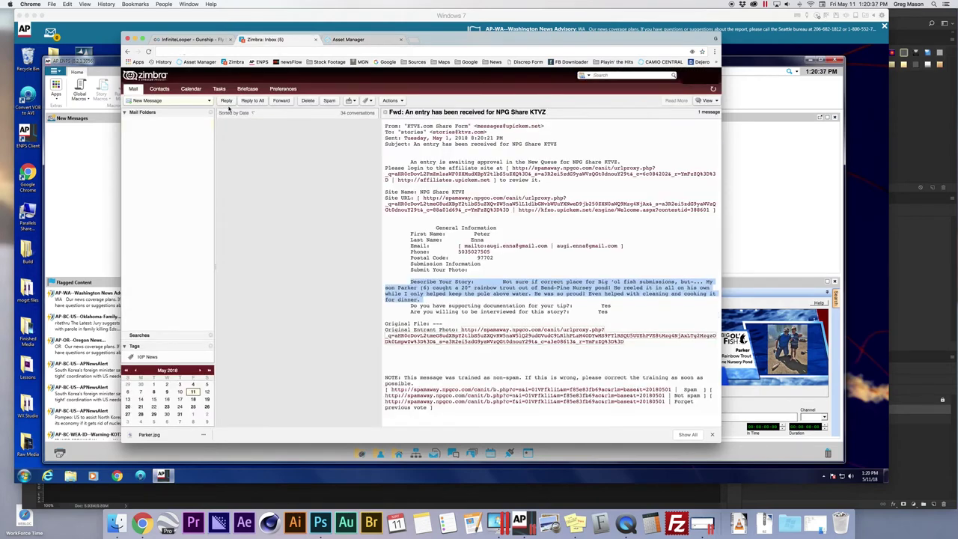